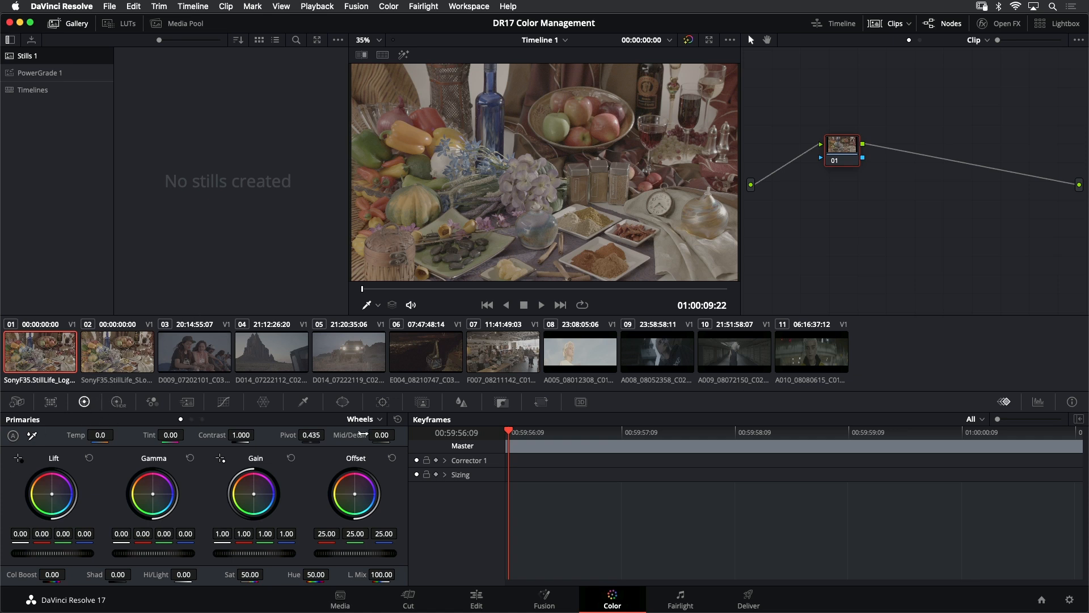
Raise the clip's contrast to 1.326 and saturation to 57.40, then reset the clip's grade
drag(241, 434, 339, 432)
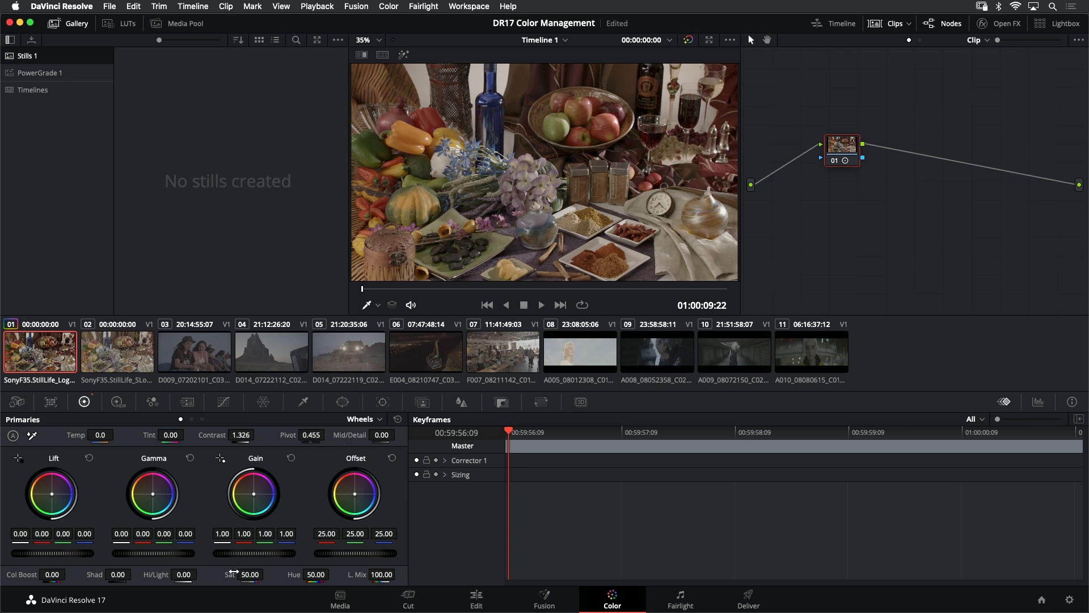
drag(250, 573, 266, 573)
right_click(811, 94)
click(829, 102)
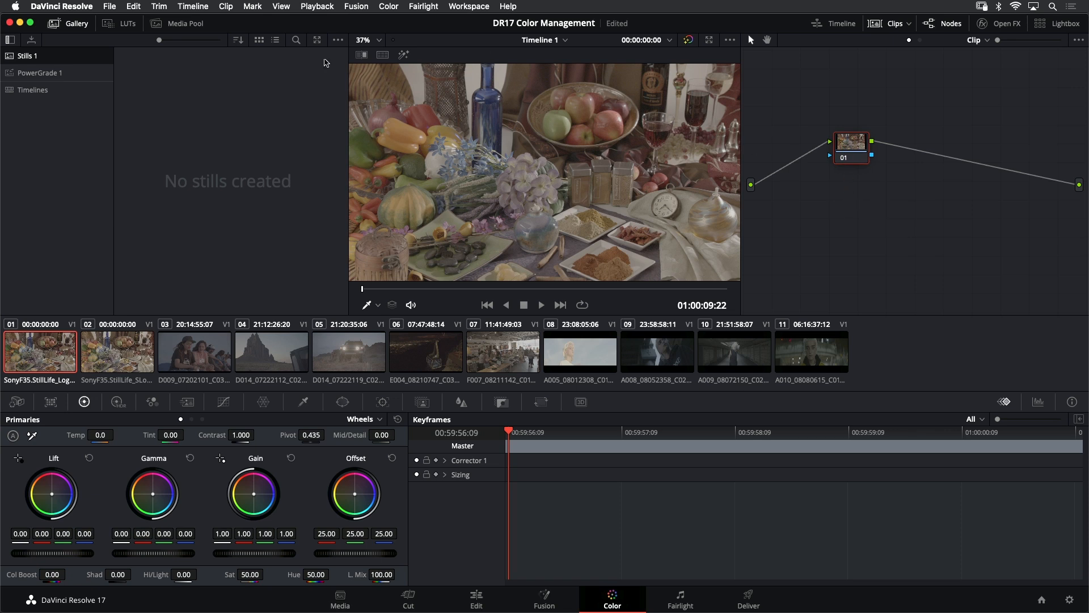
Open the project settings and set the color science to ACEScct
click(113, 8)
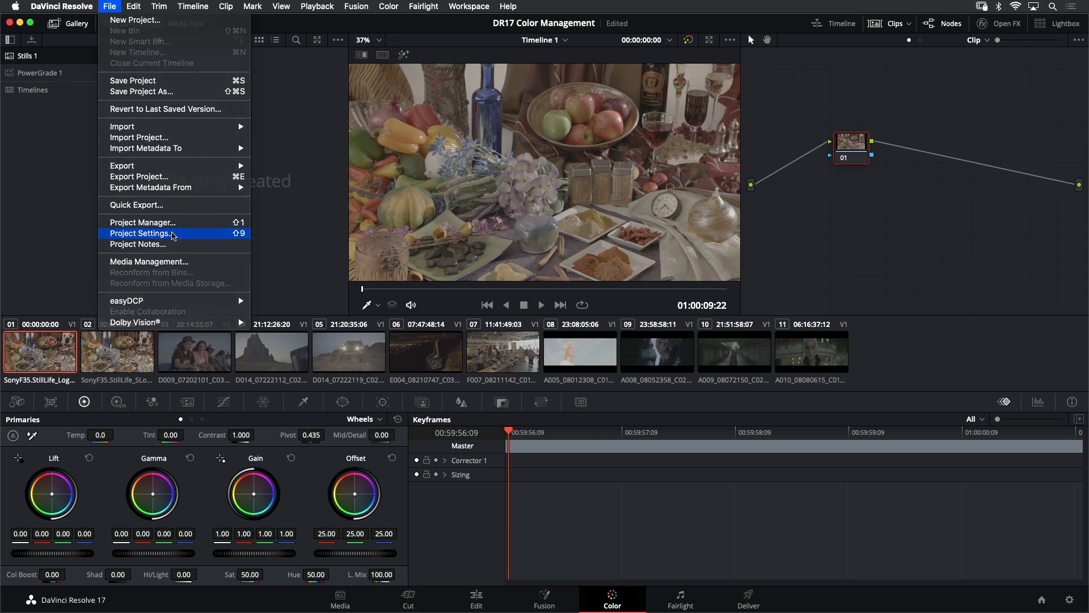
click(171, 235)
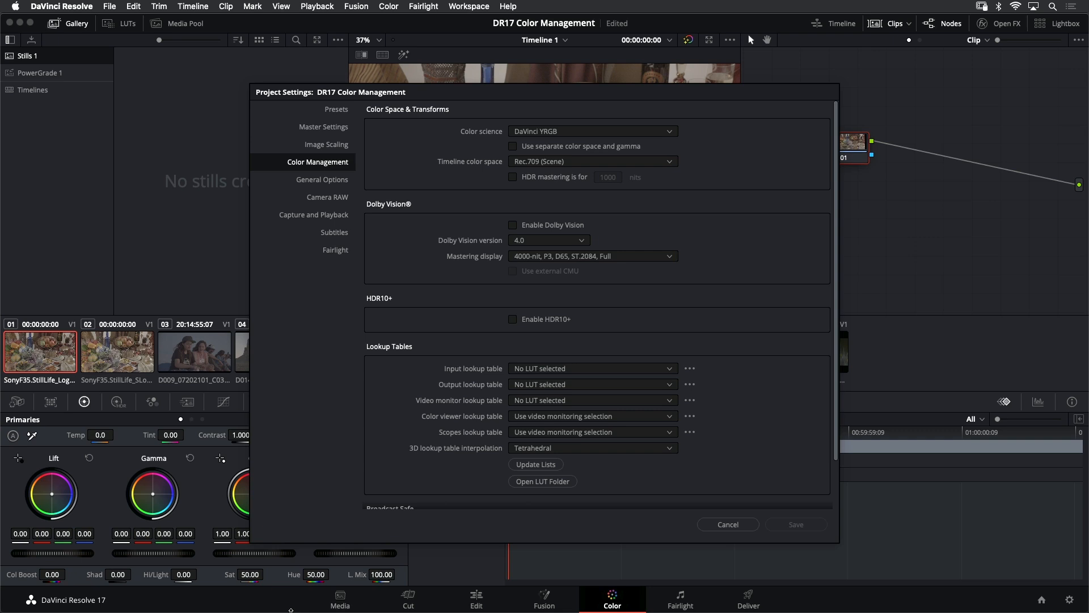
click(579, 132)
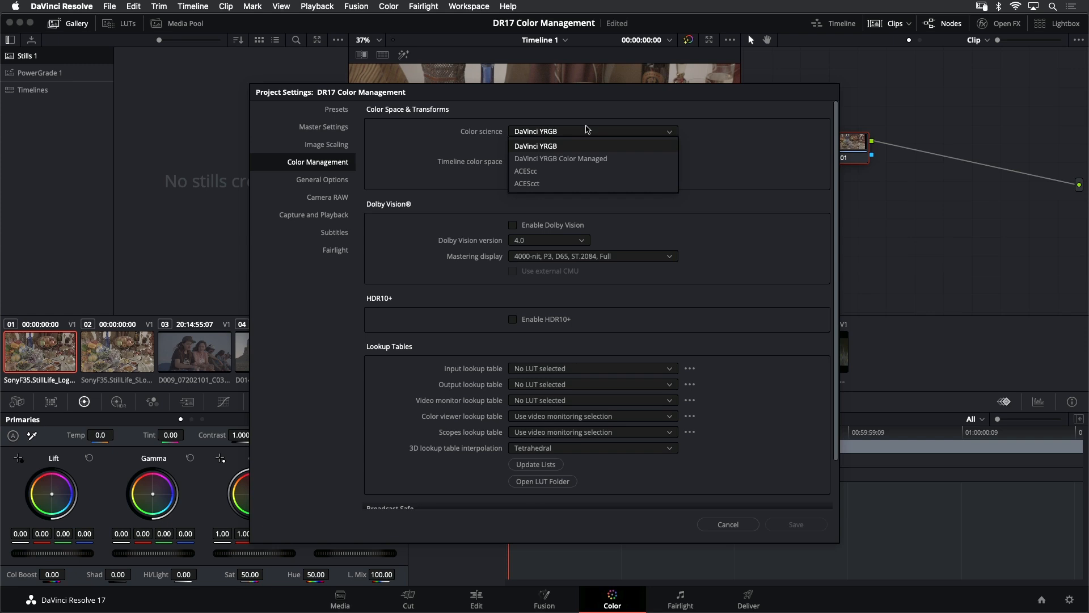
click(571, 186)
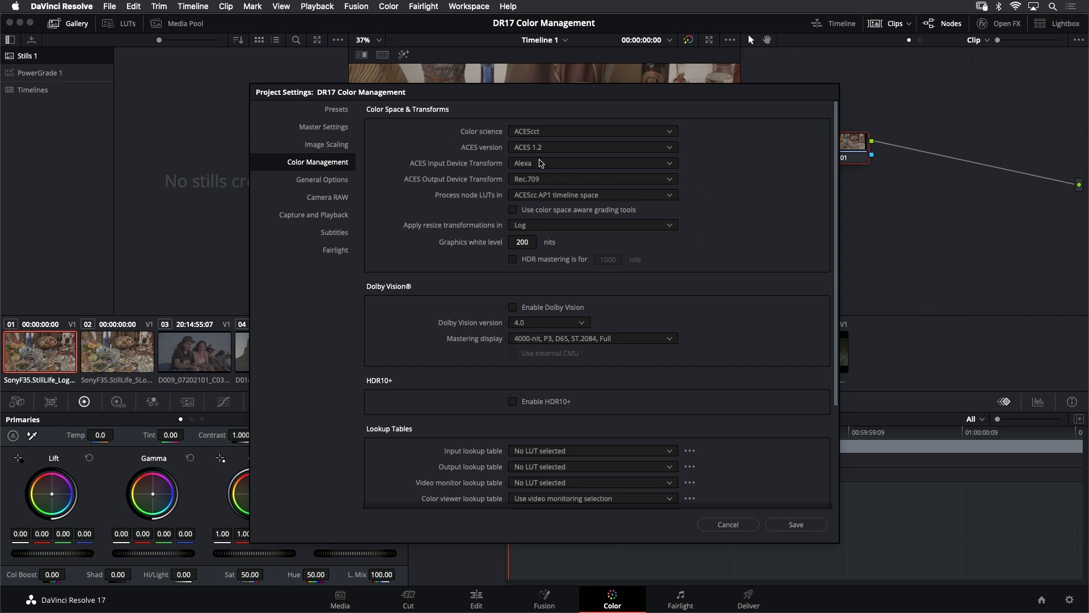
Set the ACES Output Device Transform to P3-DCI (D60 sim.) and save the project settings
click(537, 181)
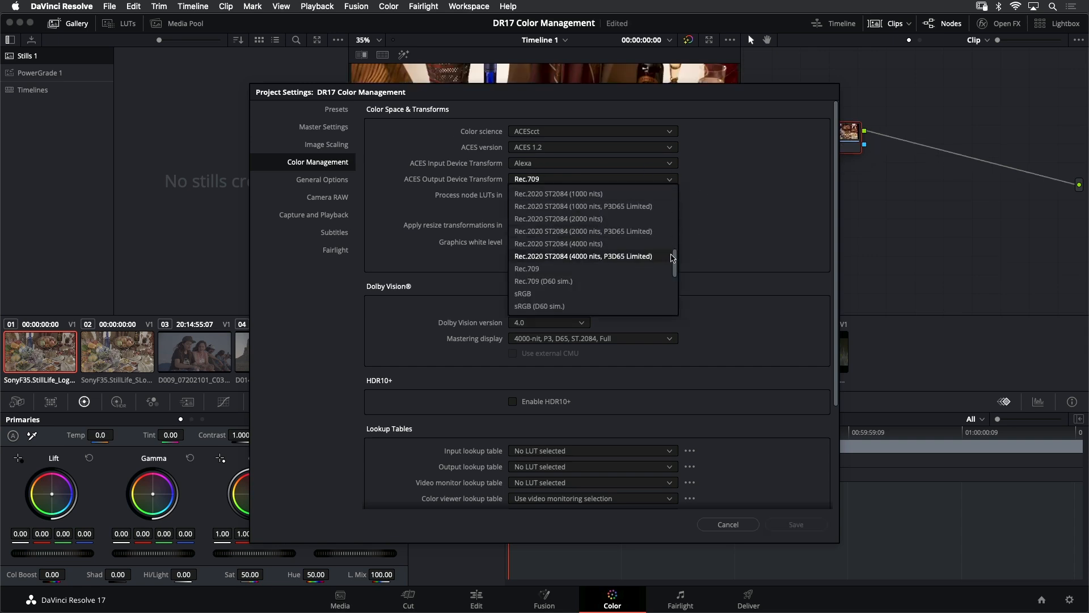
scroll(680, 260, up, 3)
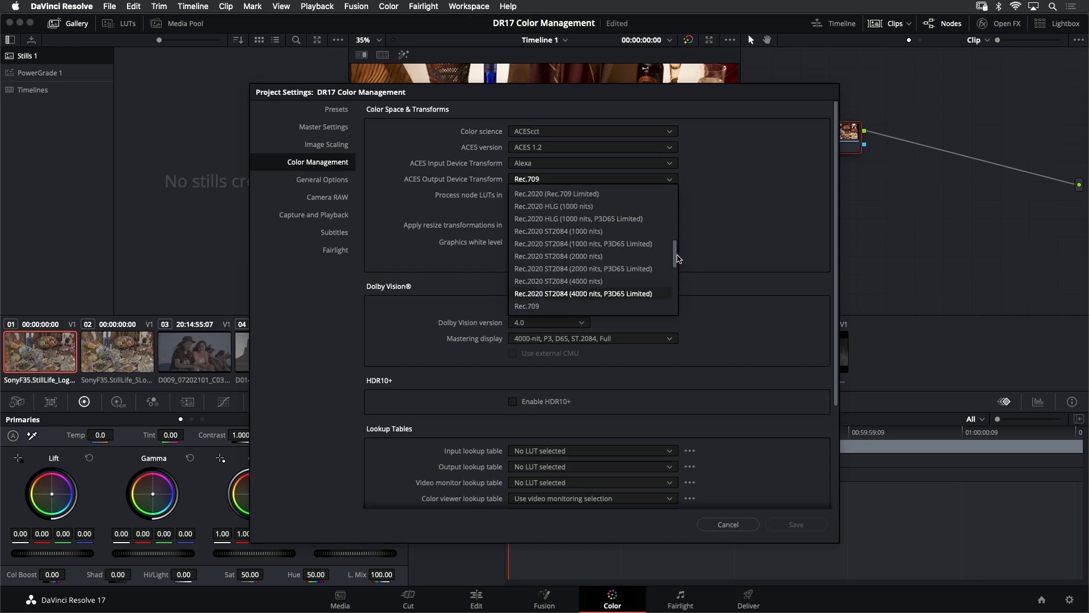
scroll(678, 255, up, 1)
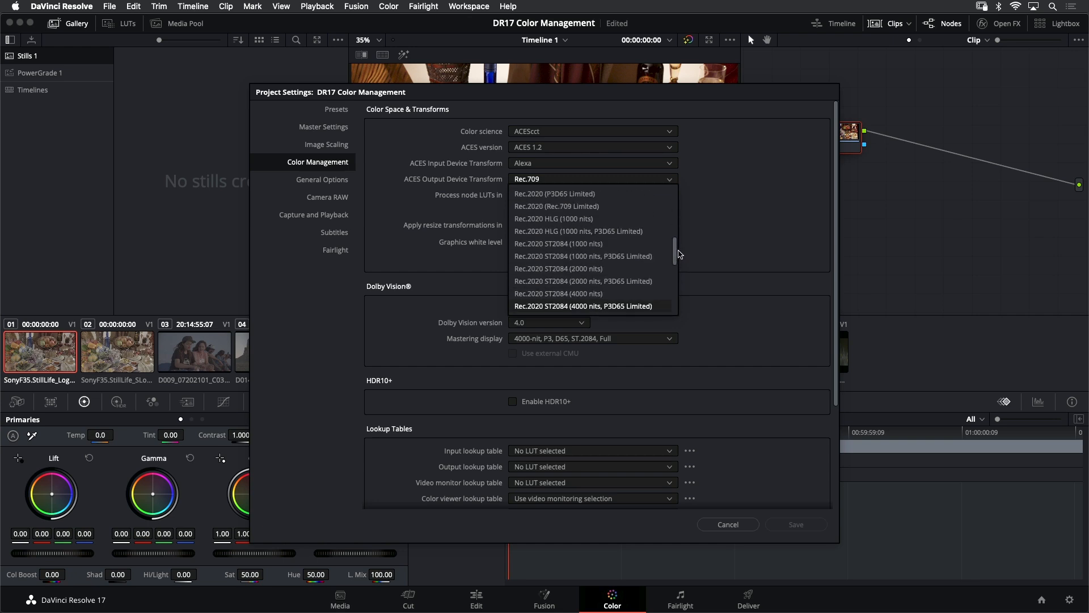
scroll(679, 253, up, 5)
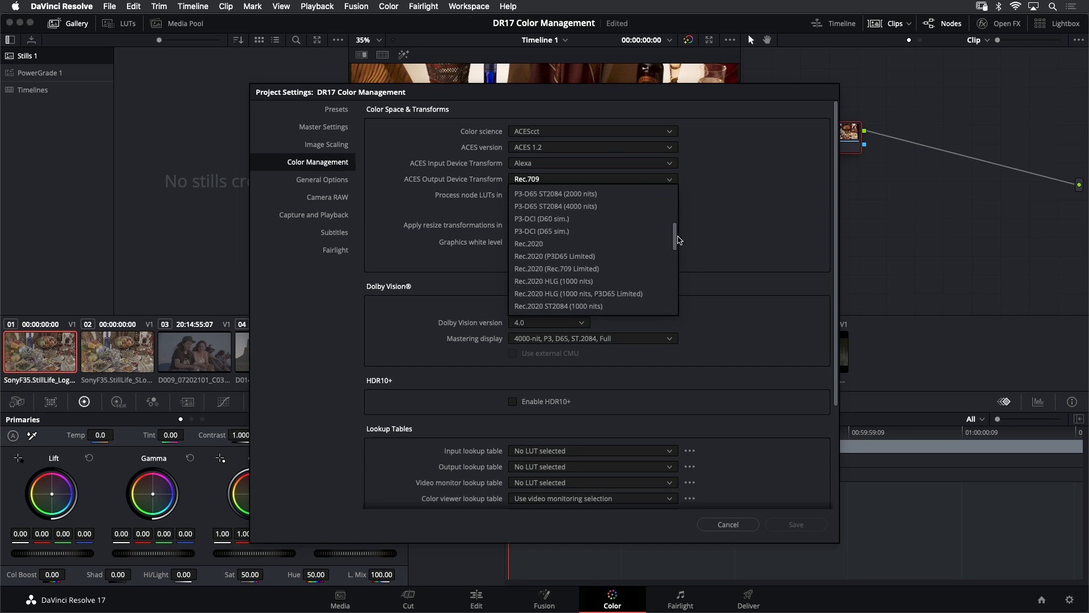
click(651, 220)
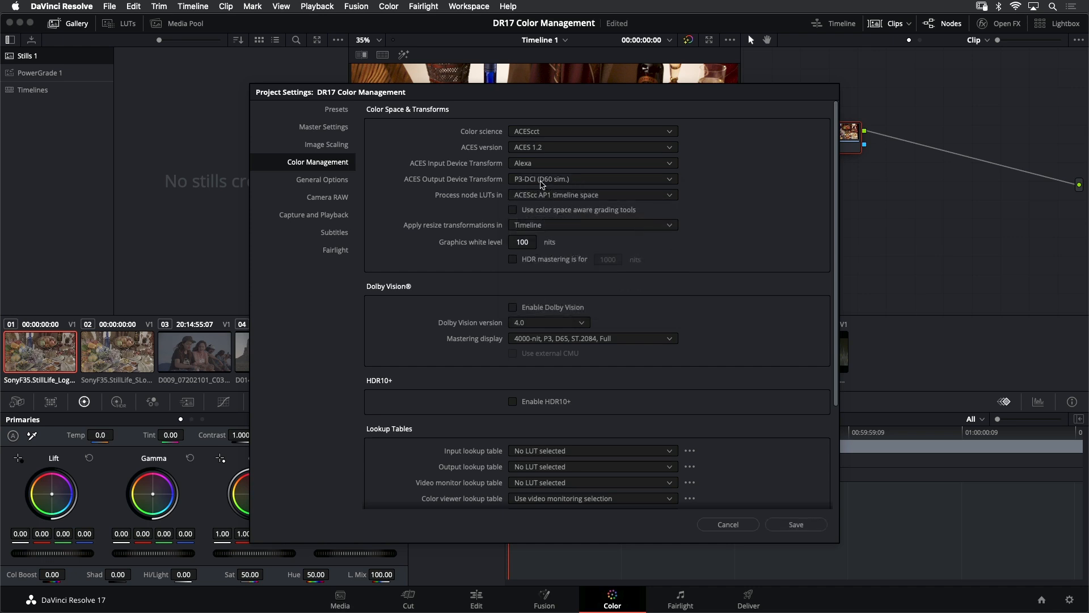
click(796, 524)
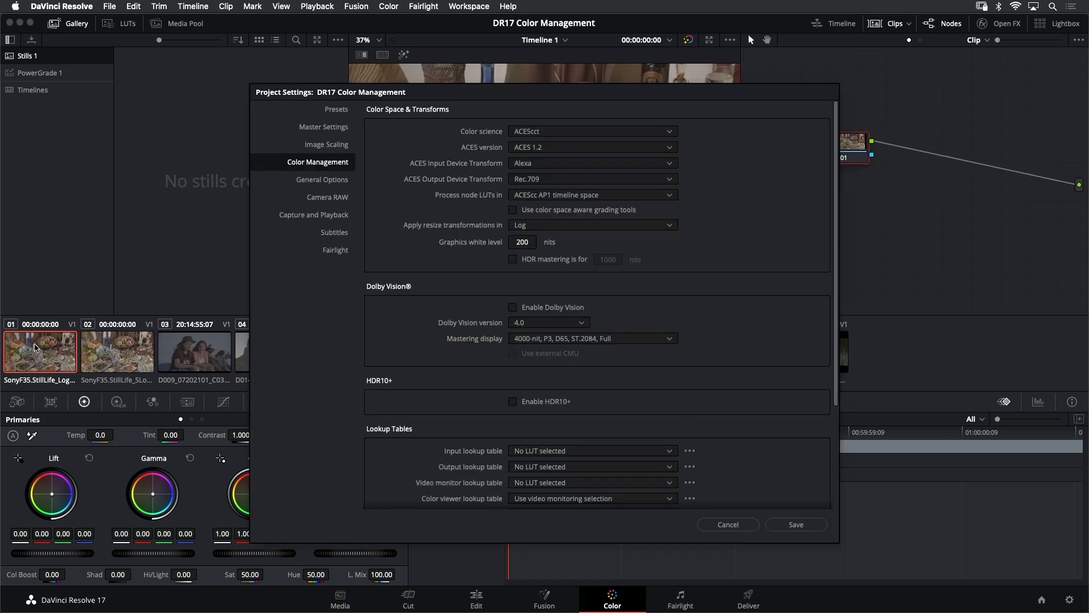
Keep Rec.709 as the ACES Output Device Transform and save the project settings
click(551, 180)
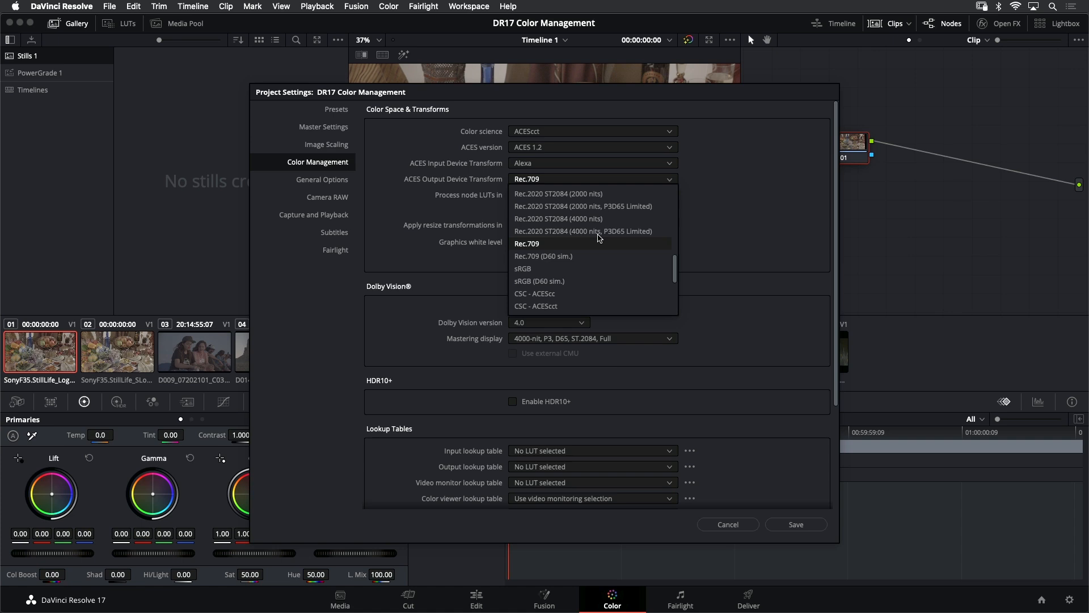
click(743, 196)
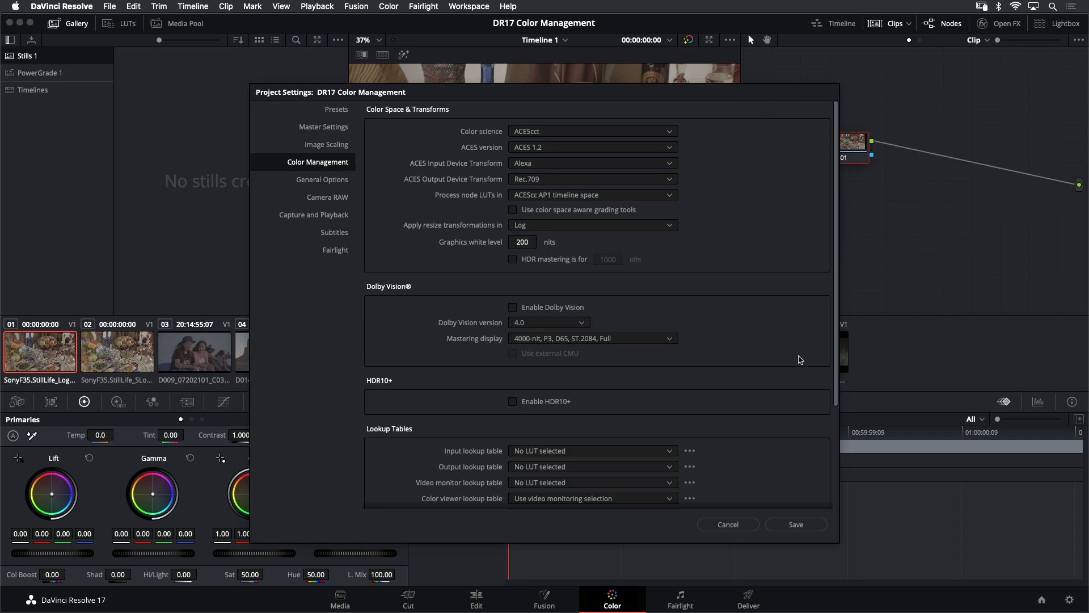
drag(652, 96, 291, 55)
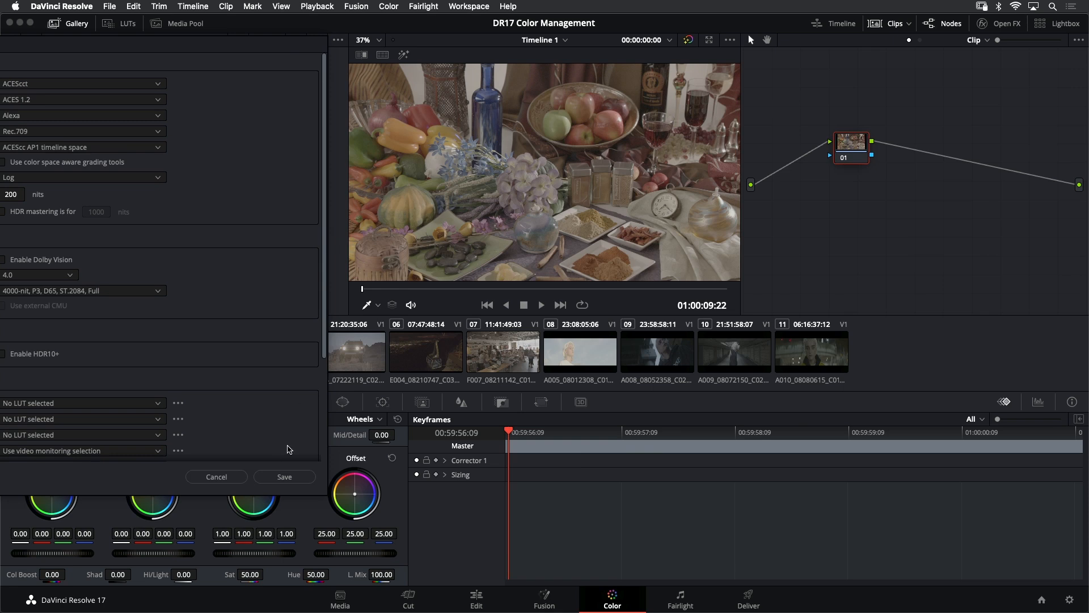
click(285, 477)
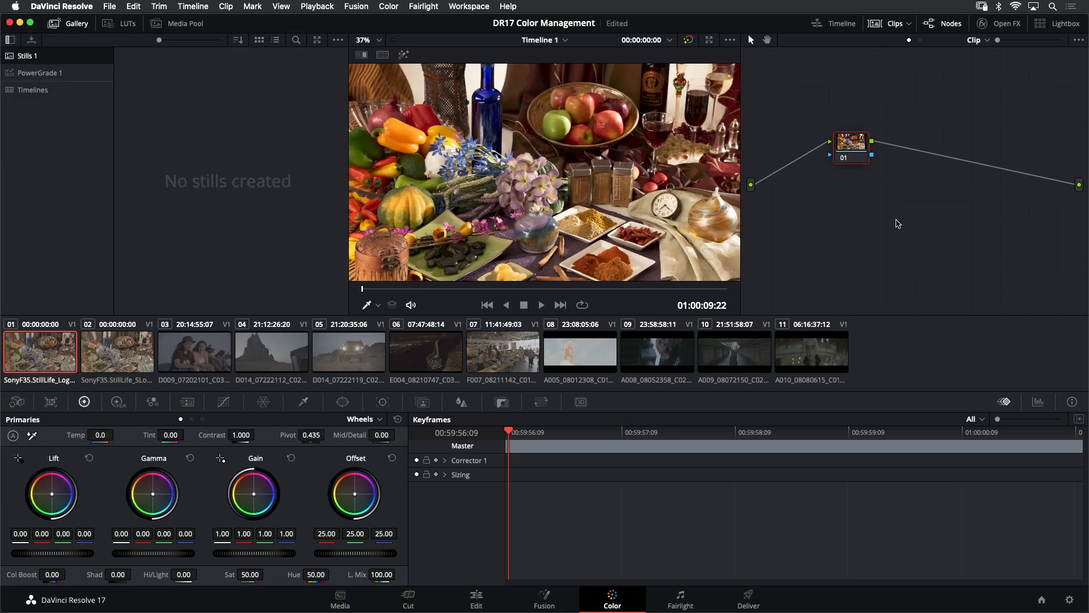
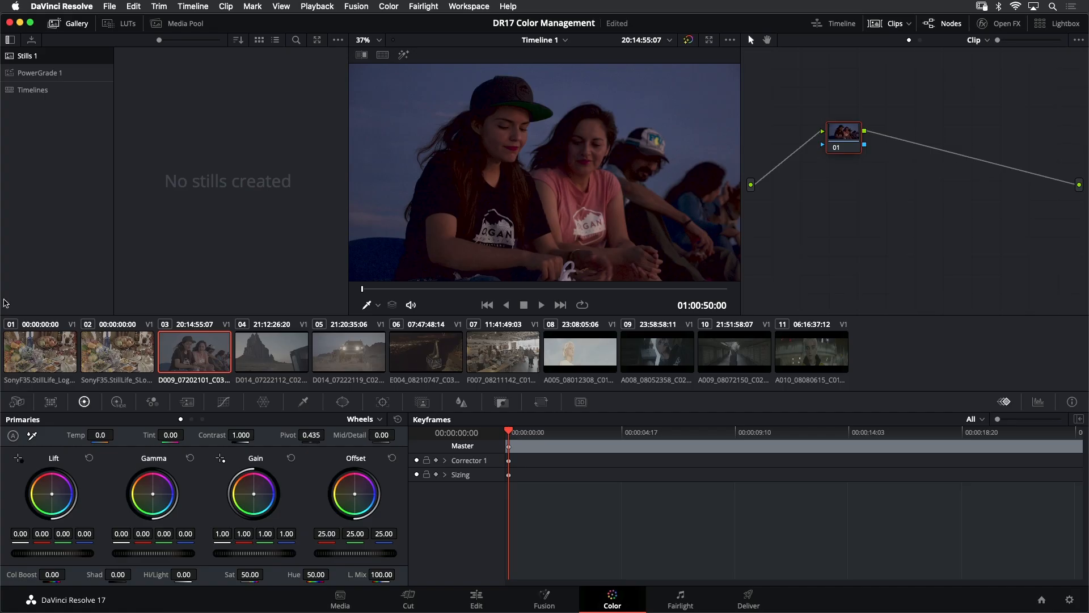
Set the project's ACES Input Device Transform to Alexa, save the project settings, and save the project
click(48, 349)
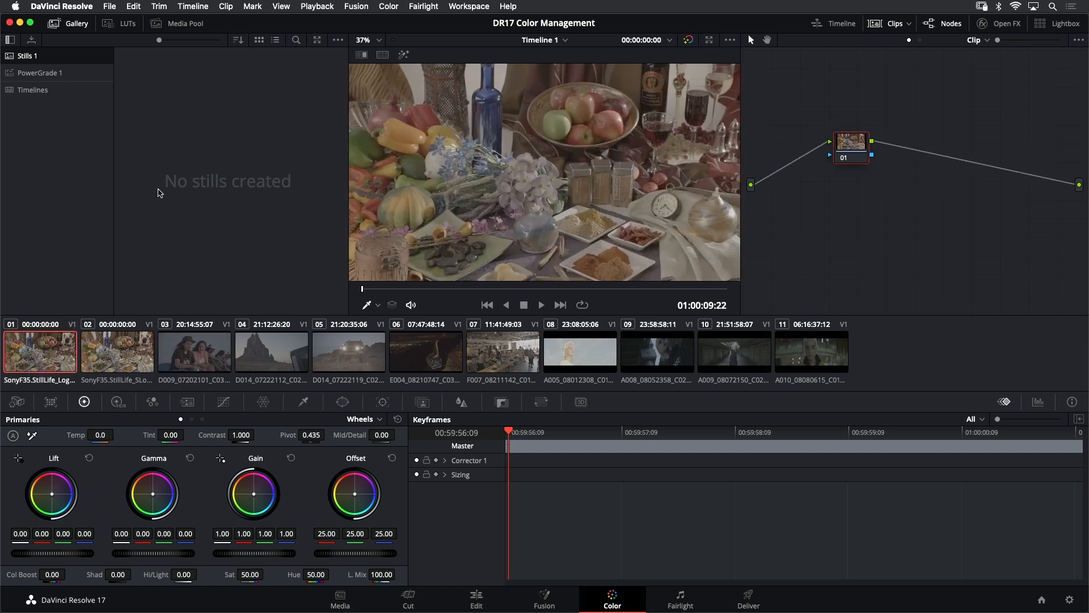
click(112, 6)
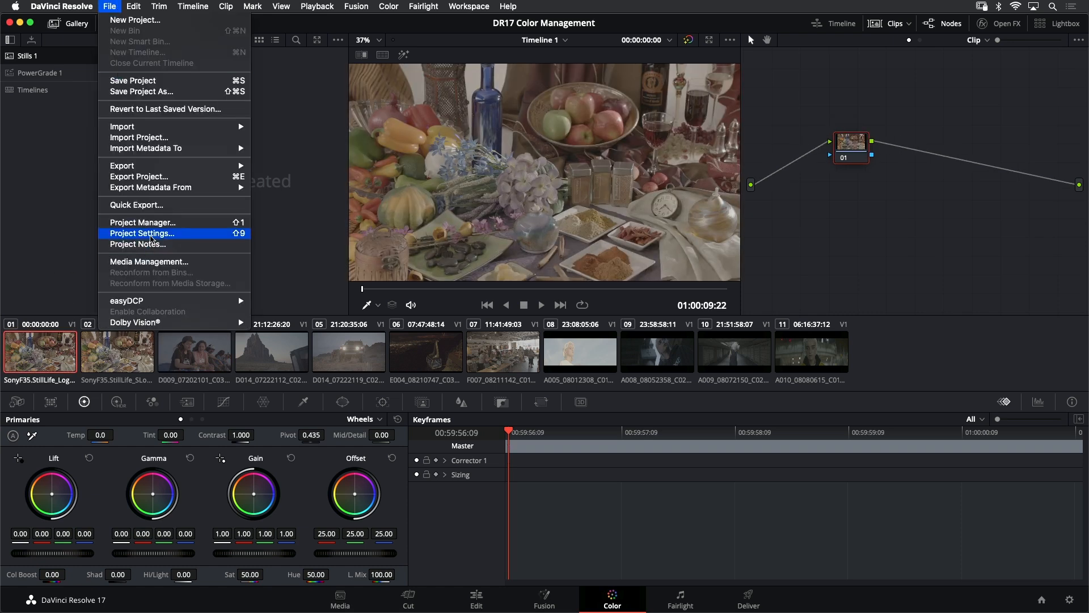
click(152, 238)
click(533, 164)
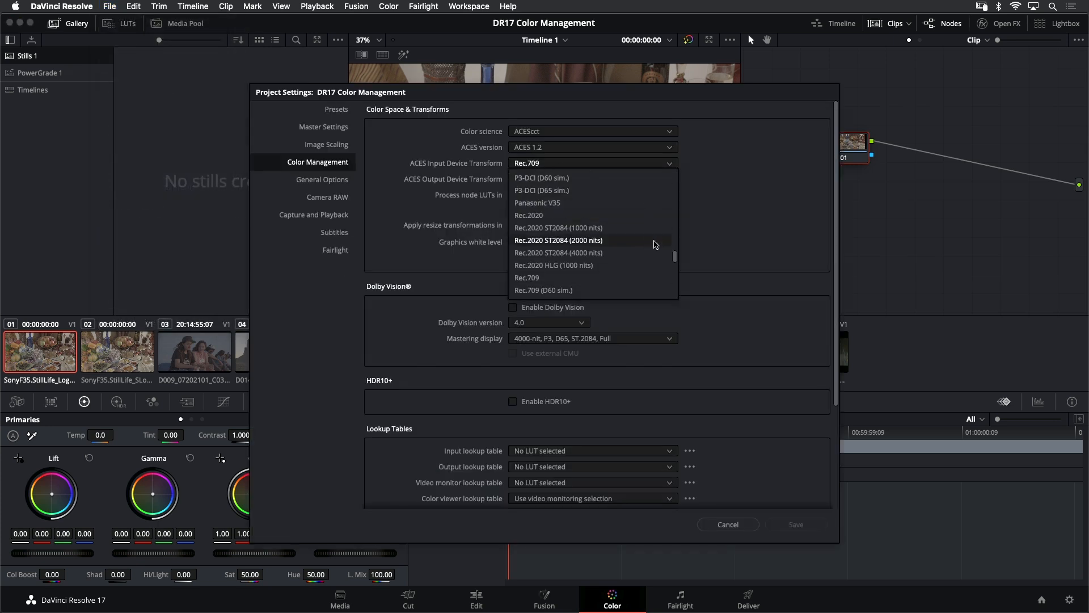
drag(675, 256, 675, 178)
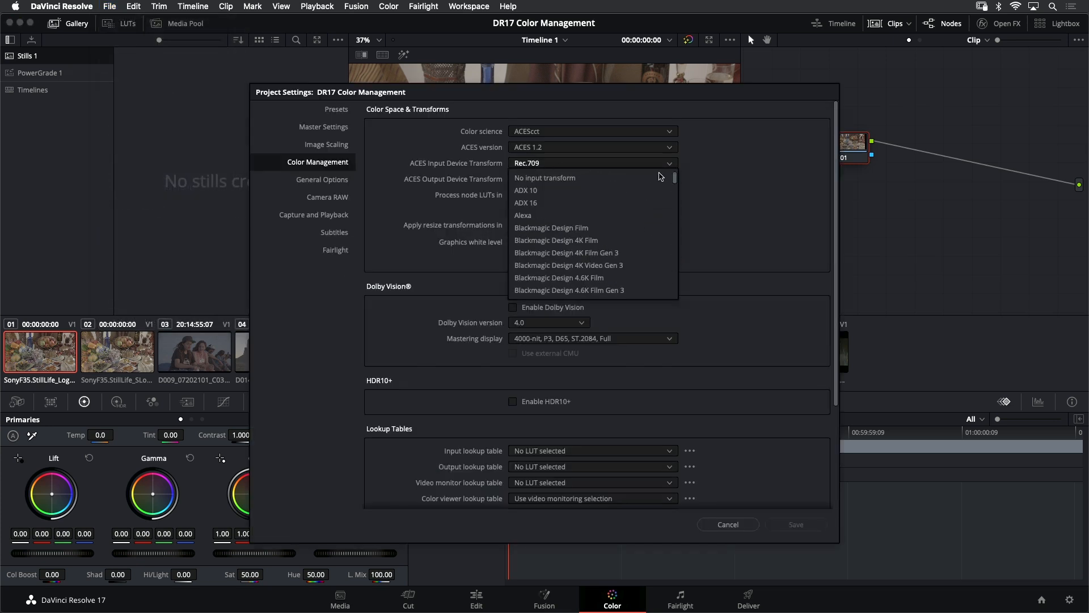
click(612, 217)
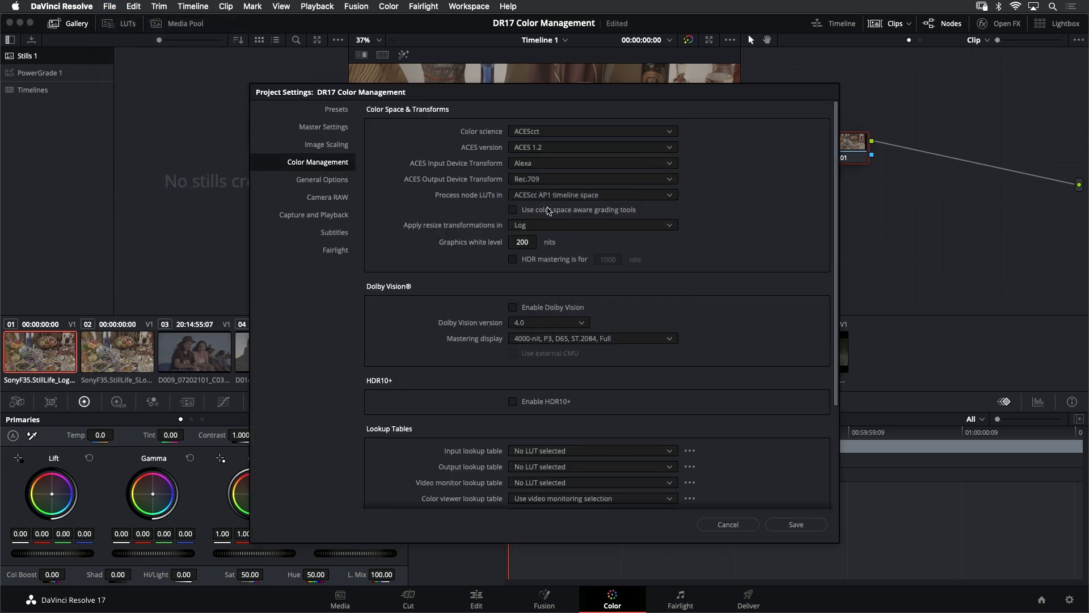
drag(539, 94, 9, 58)
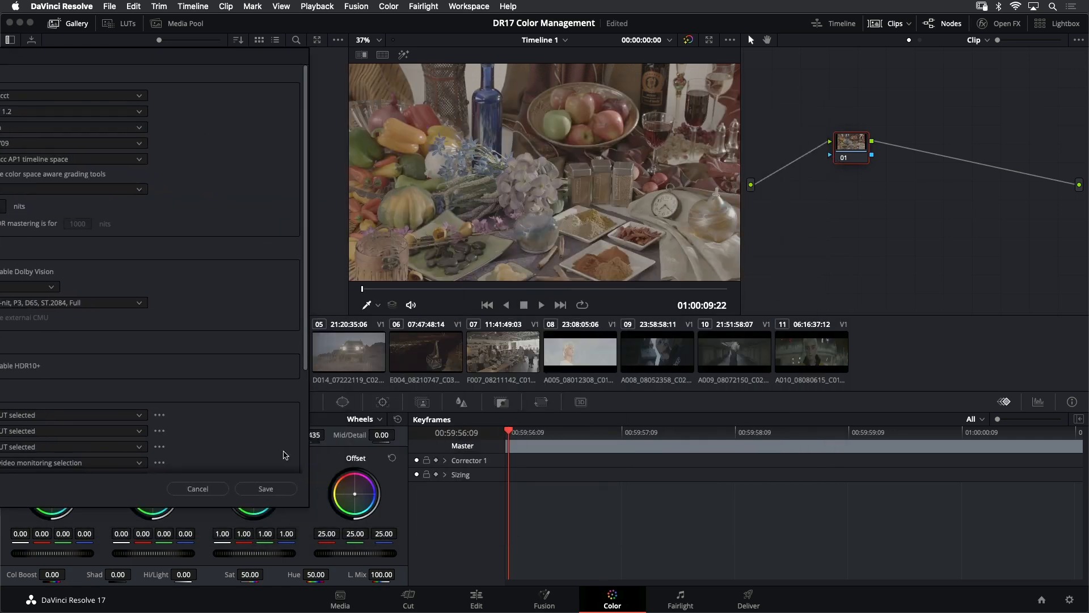
click(277, 492)
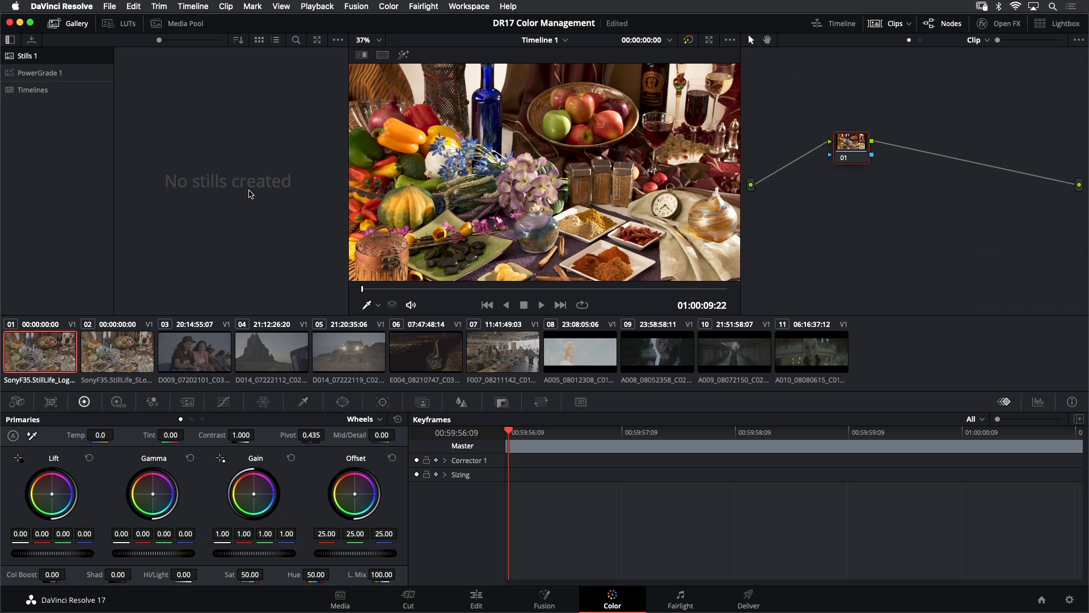
key(super+s)
Compare the two Sony F35 still-life clips by switching back and forth between them
click(130, 357)
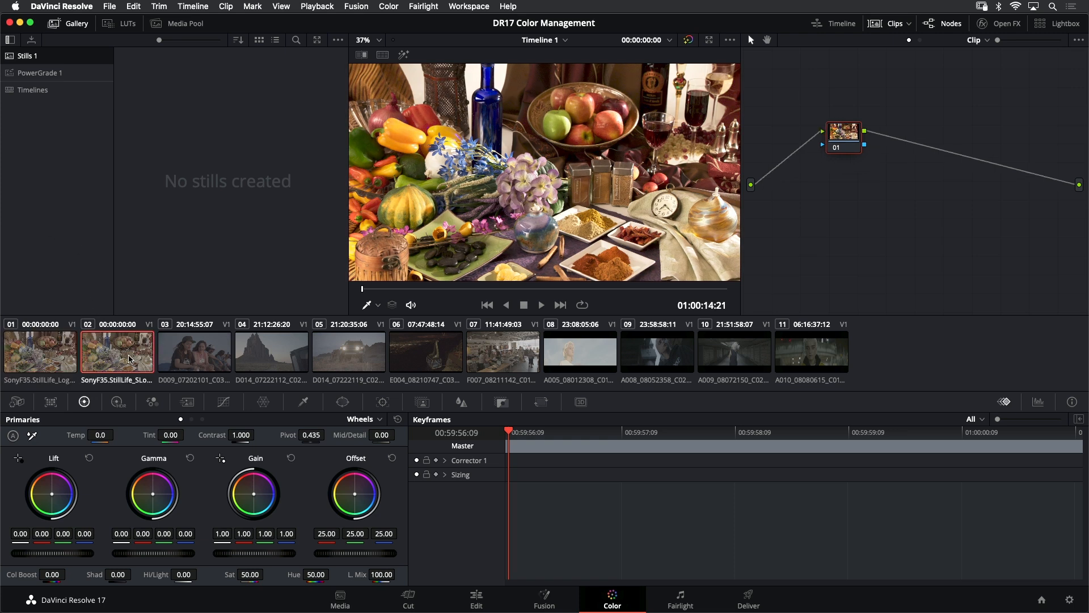
click(56, 355)
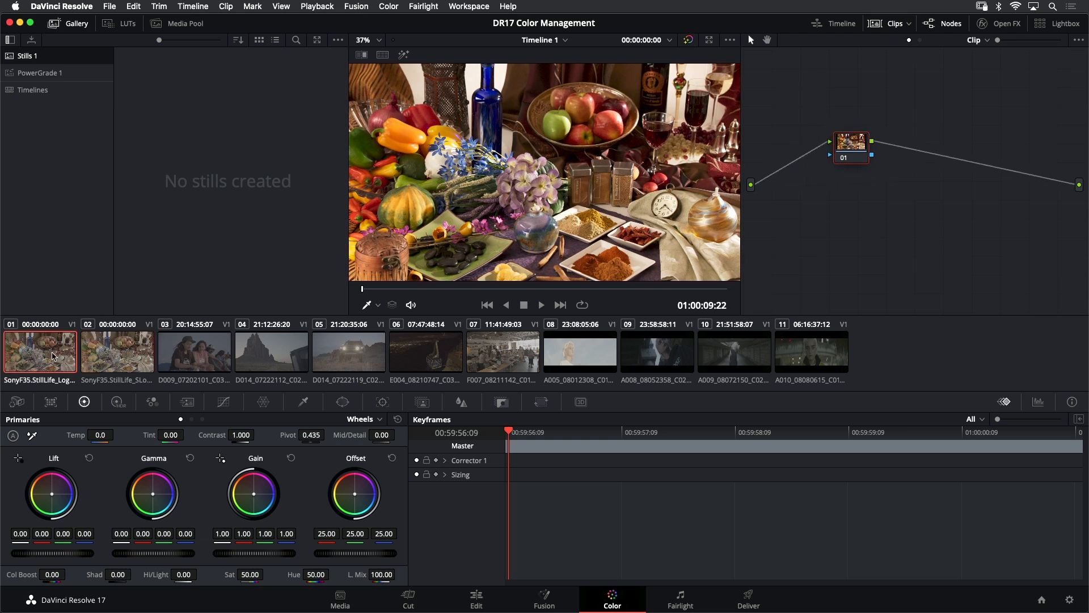
click(119, 350)
click(126, 352)
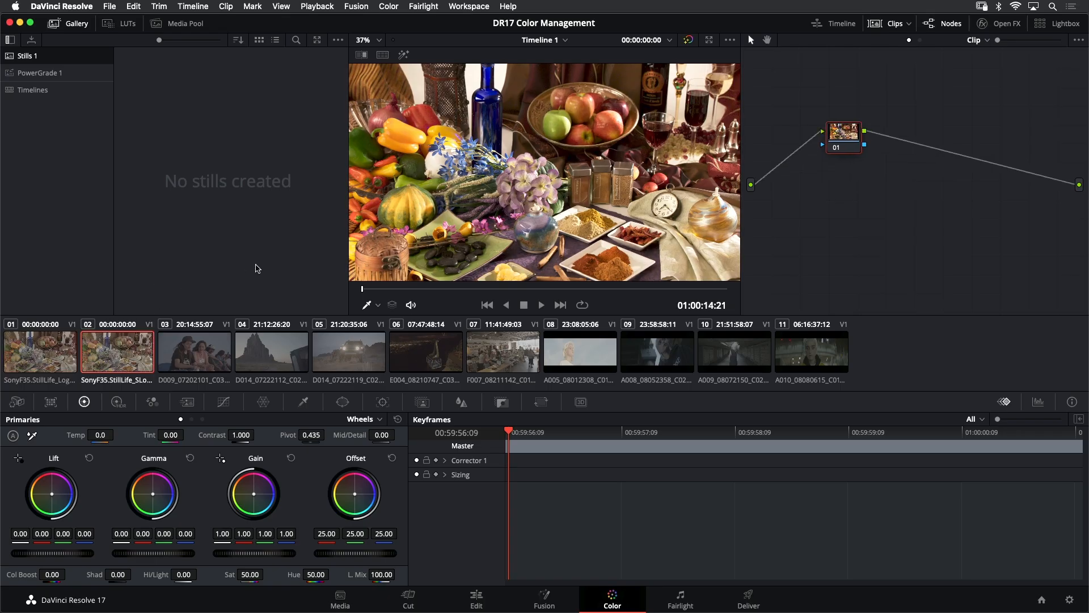
key(Up)
key(Down)
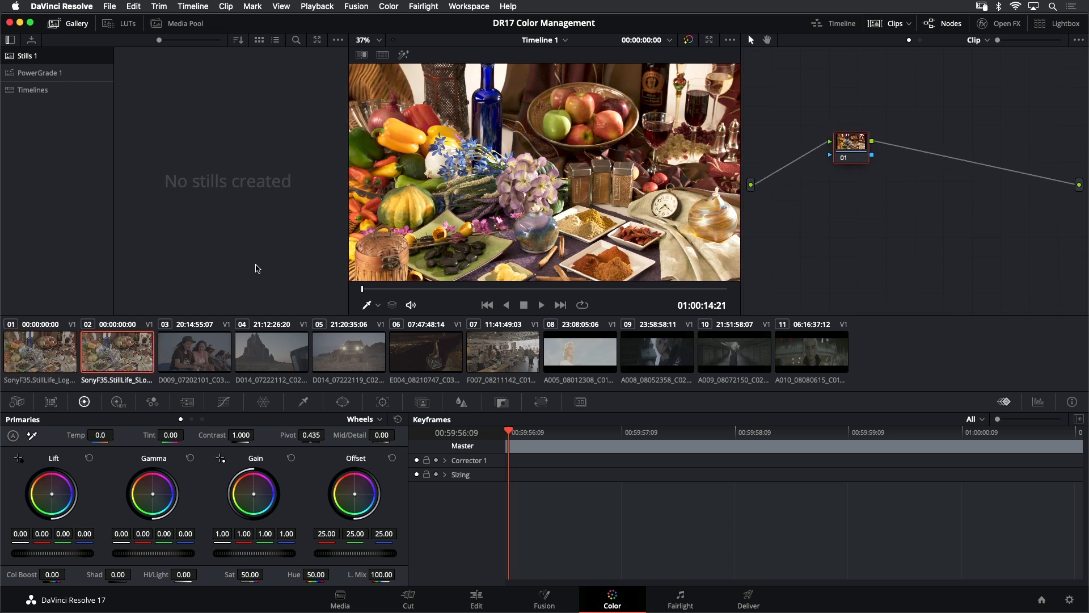
key(Up)
key(Down)
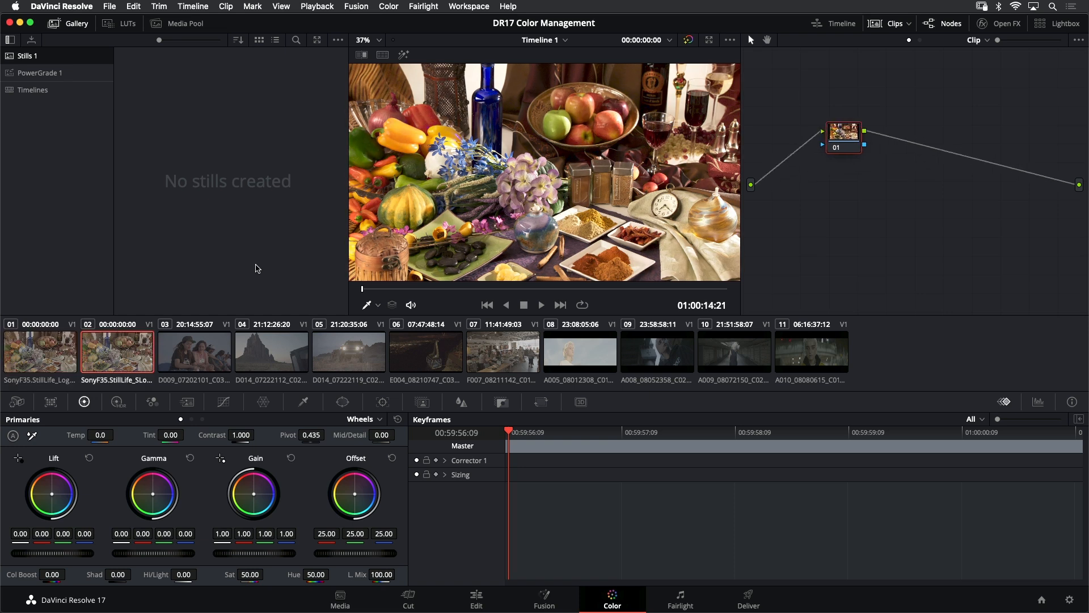
key(Up)
key(Down)
mouse_move(2, 565)
click(58, 349)
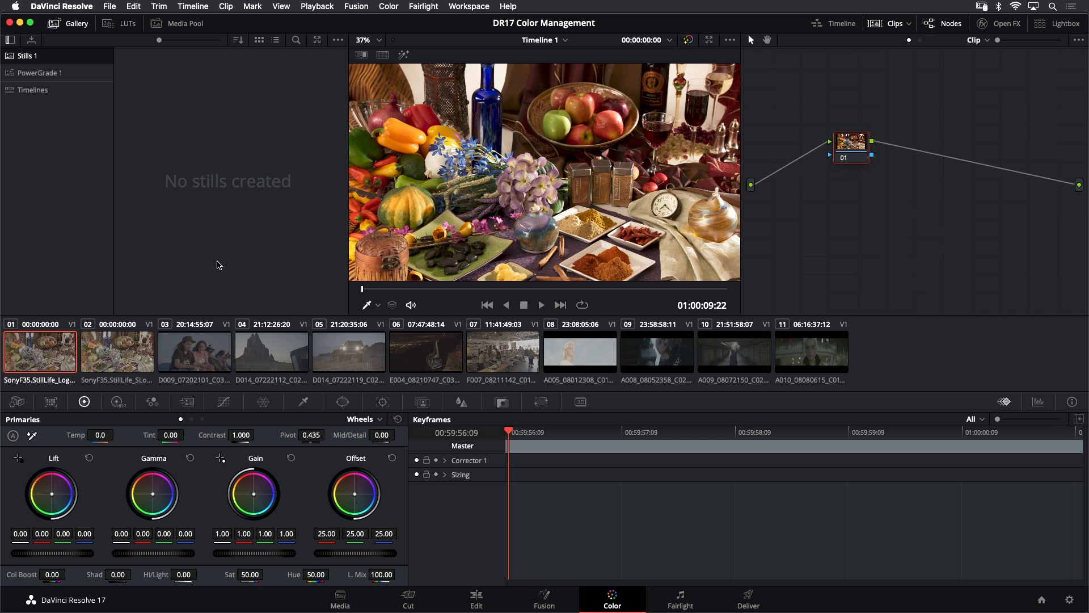
click(131, 348)
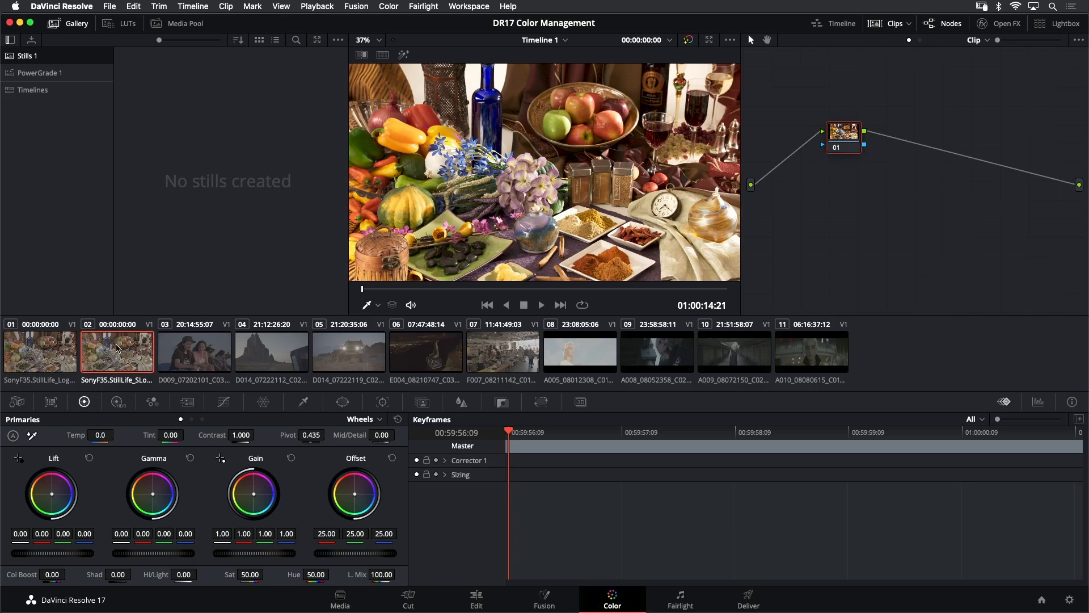
Set the second clip's ACES Input Transform to Sony SLog3 SGamut3Cine and compare it with the first clip
right_click(120, 353)
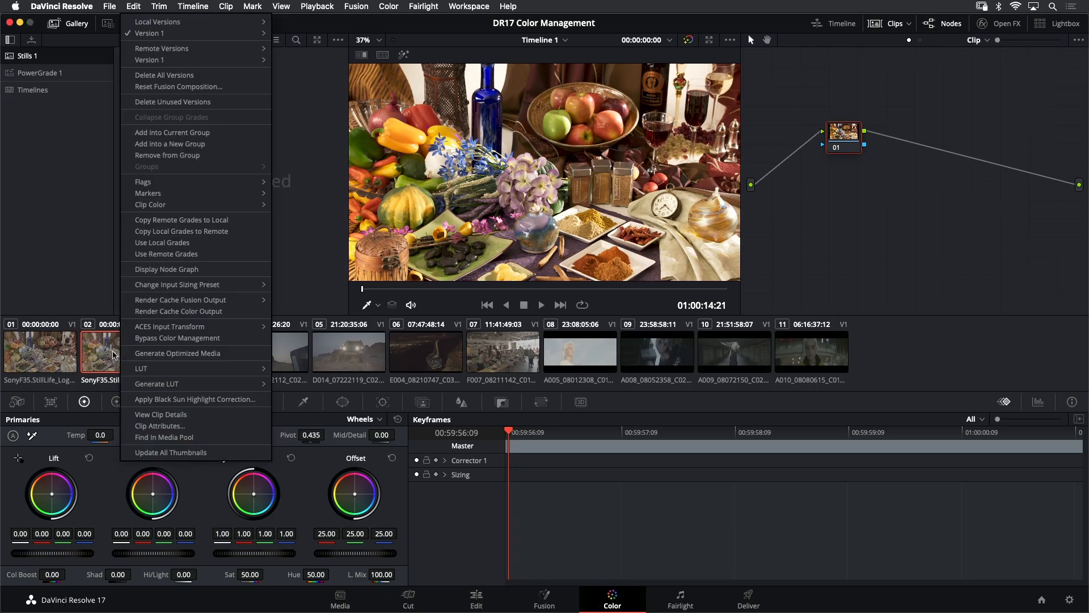
mouse_move(180, 331)
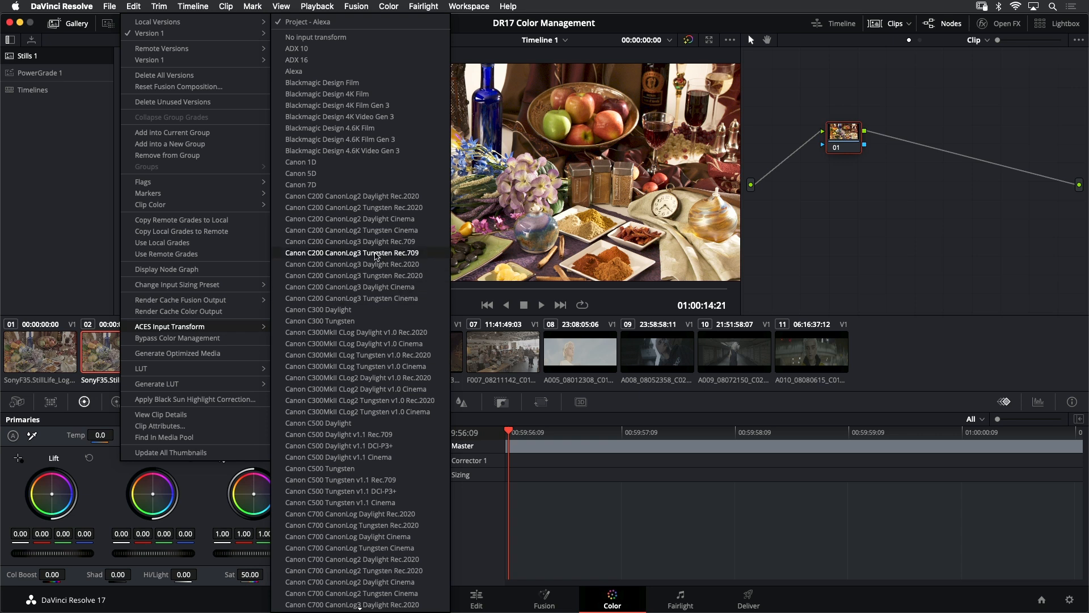
scroll(356, 332, down, 3)
scroll(356, 331, down, 20)
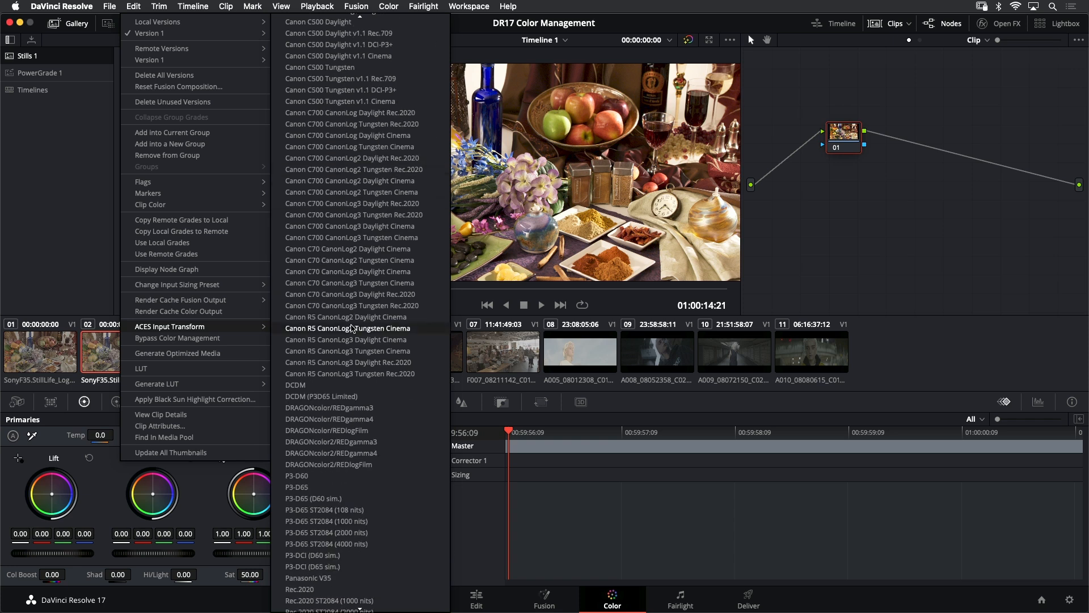
scroll(352, 328, down, 1)
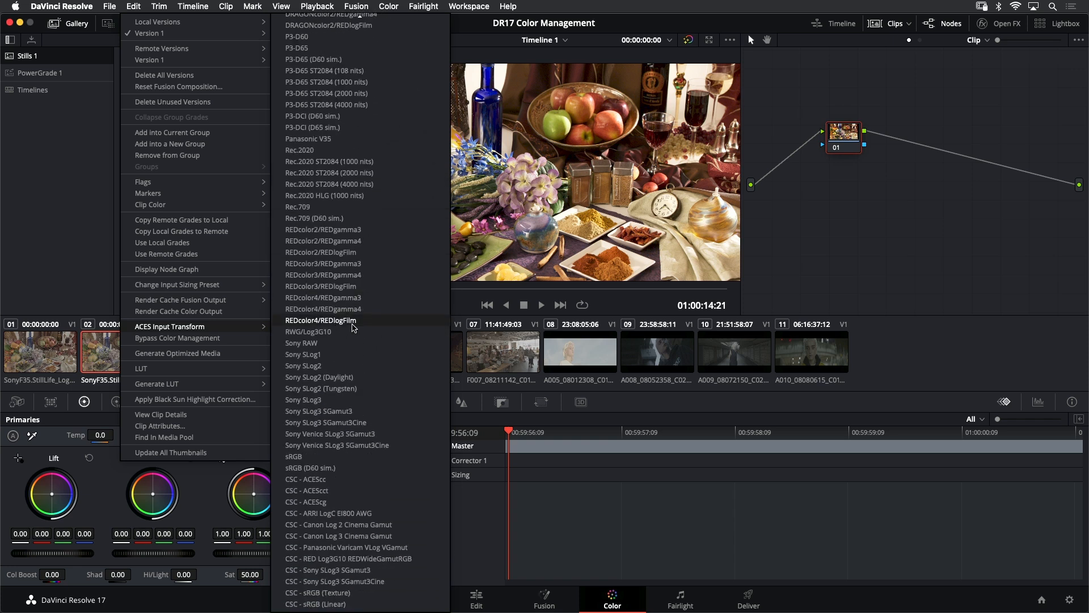
click(384, 424)
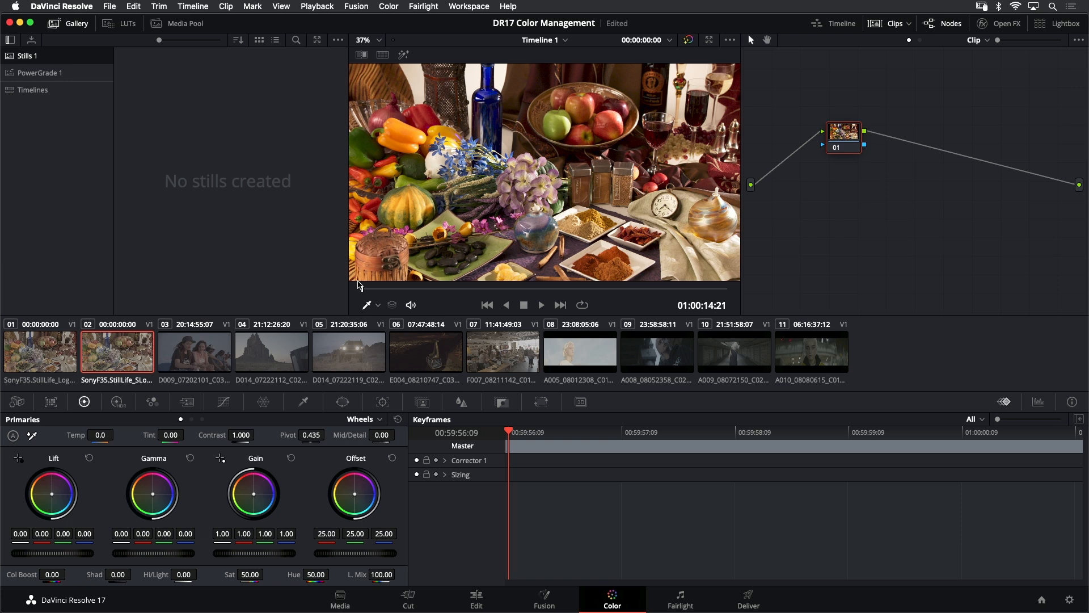
key(Up)
key(Down)
key(Up)
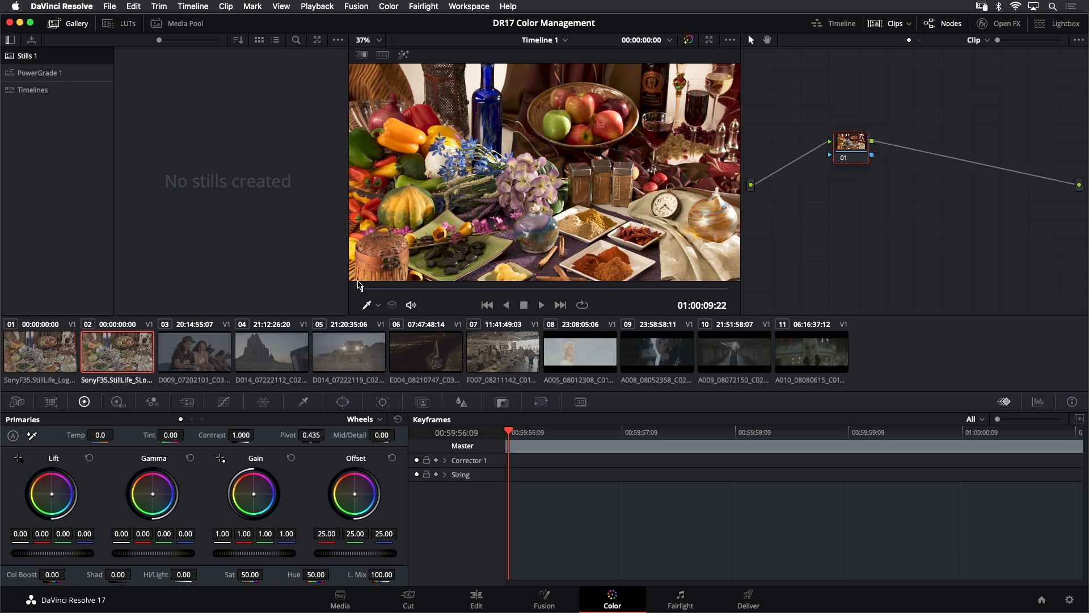
key(Down)
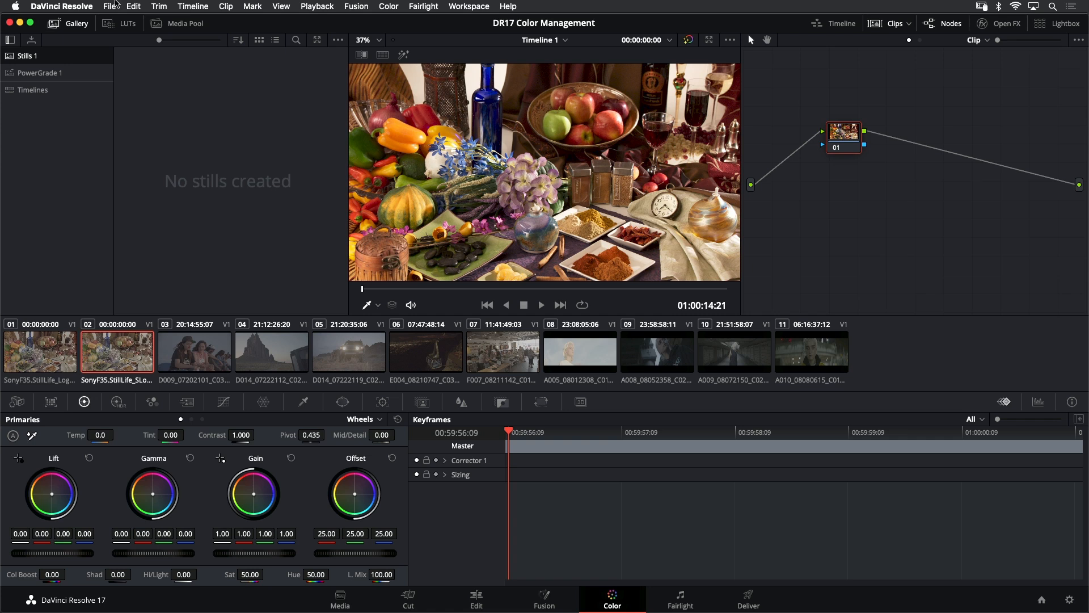
Change the color science to DaVinci YRGB Color Managed with the DaVinci Wide Gamut preset and save the project settings
click(113, 5)
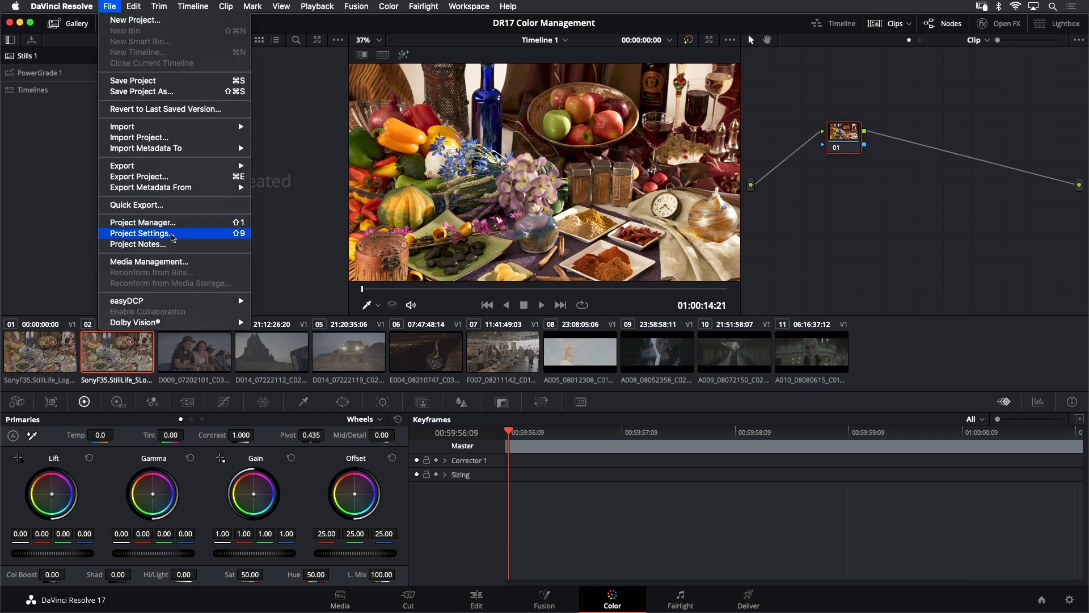
click(141, 233)
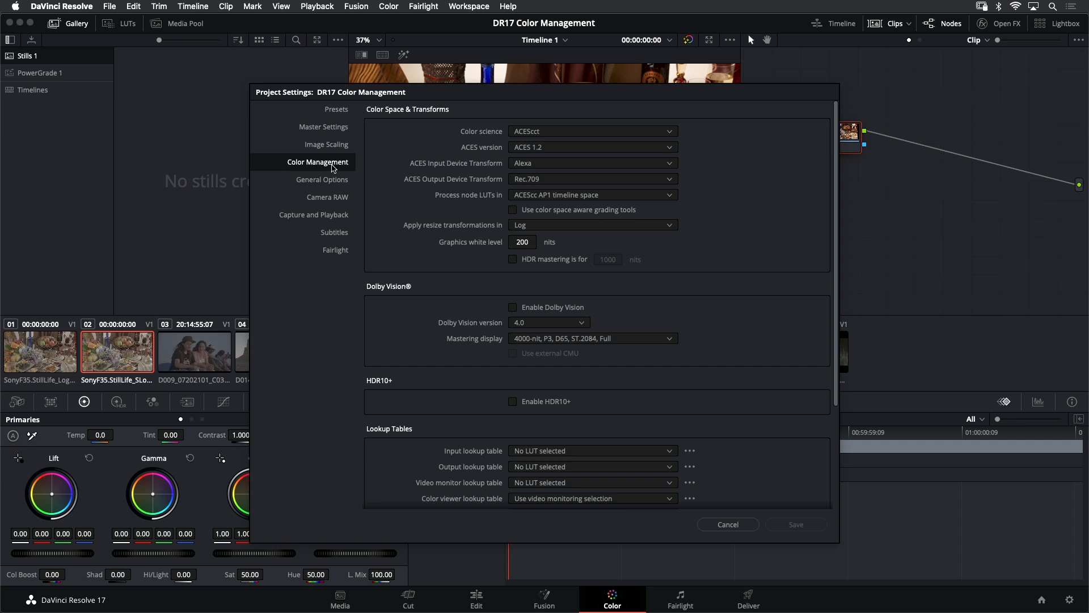
click(564, 132)
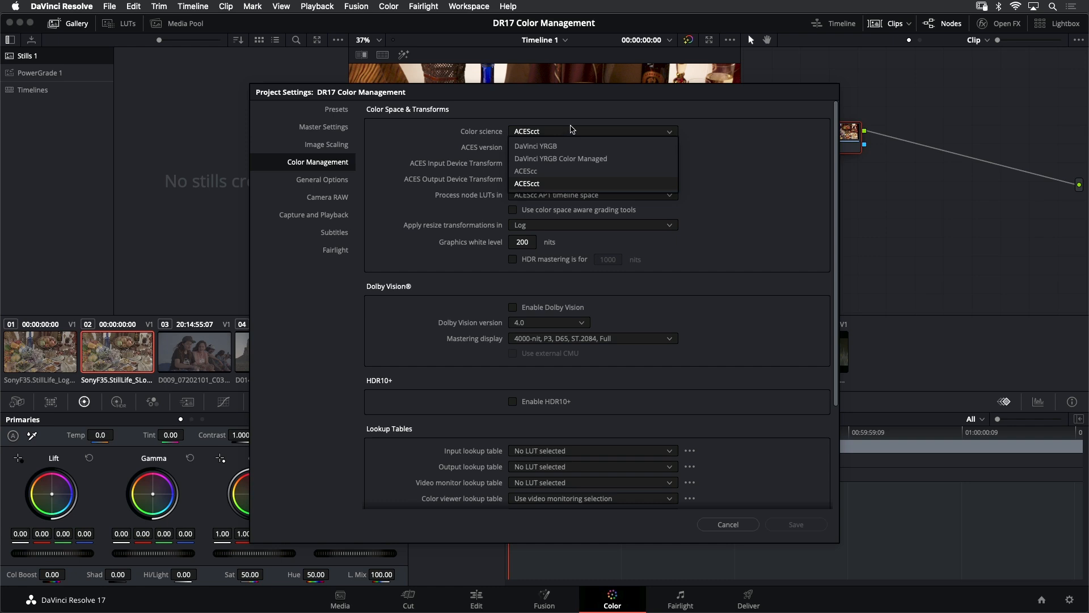
key(Up)
key(Up)
key(Up)
key(Down)
key(Down)
key(Up)
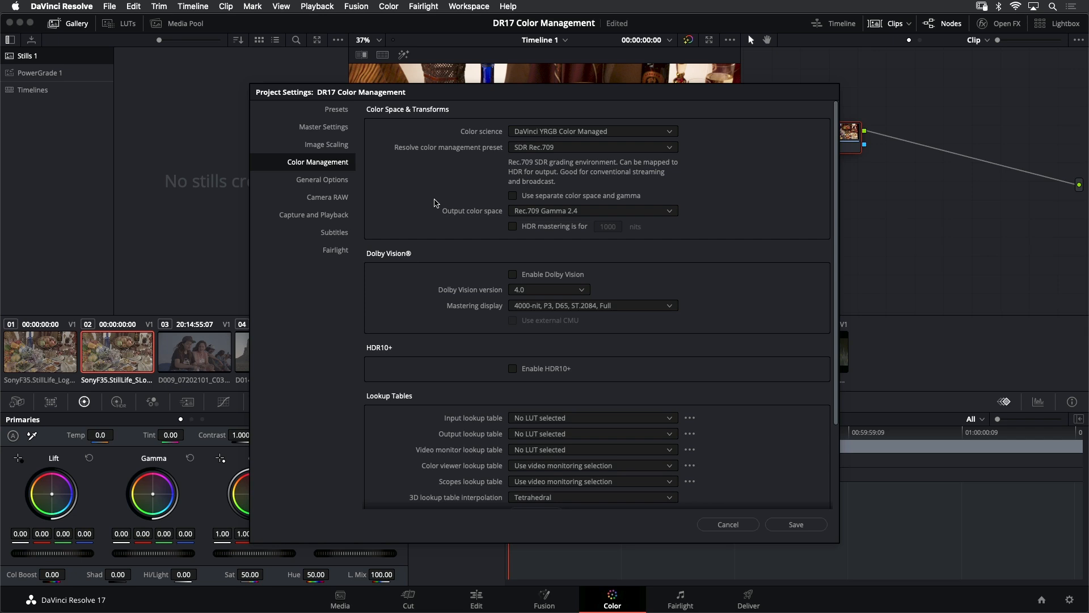
click(579, 149)
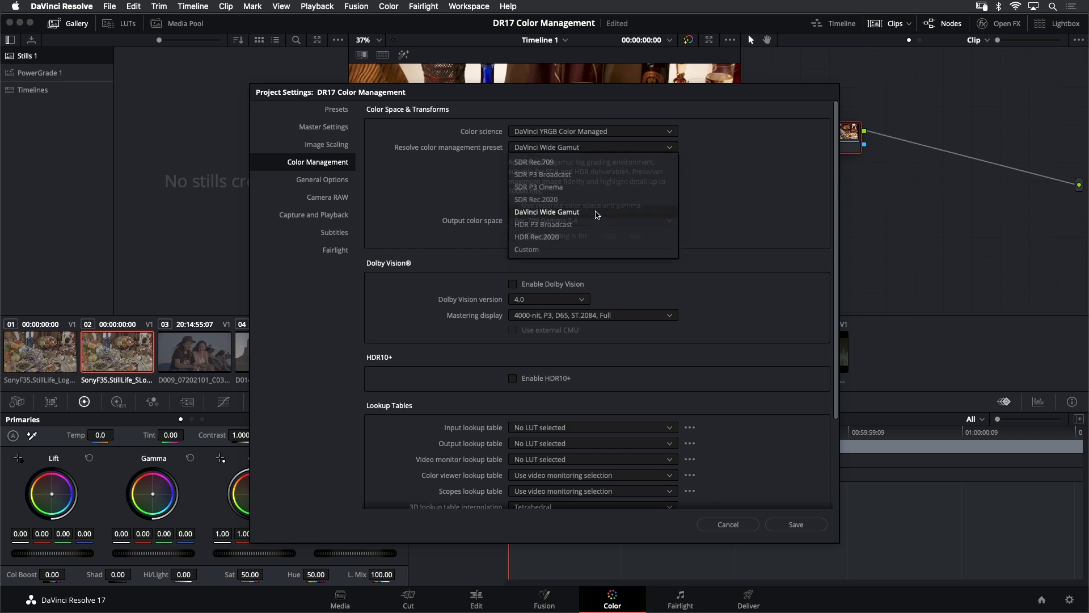
click(597, 215)
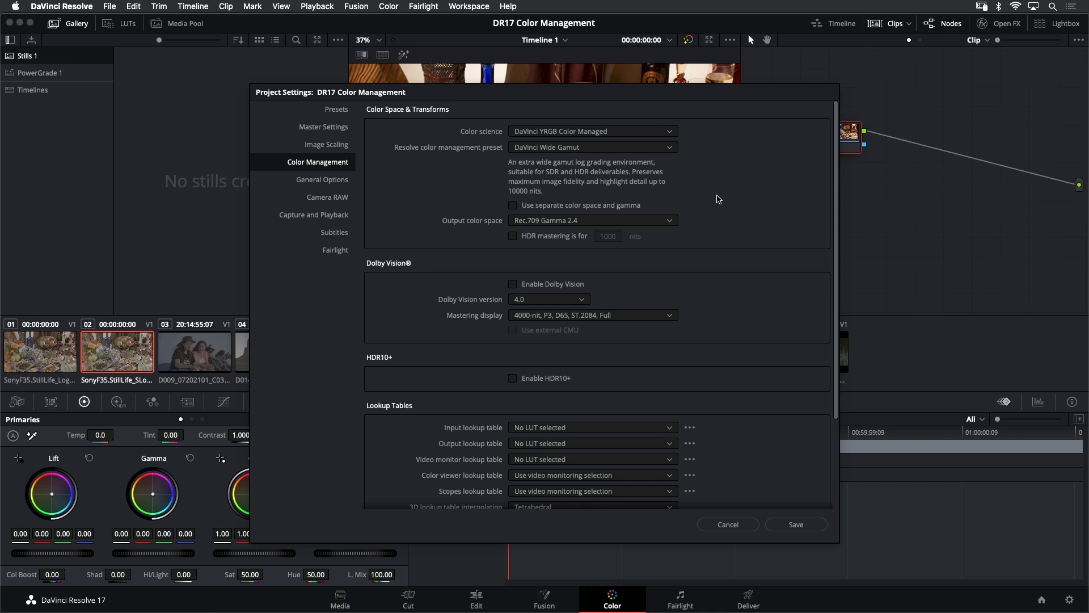
drag(713, 93, 220, 53)
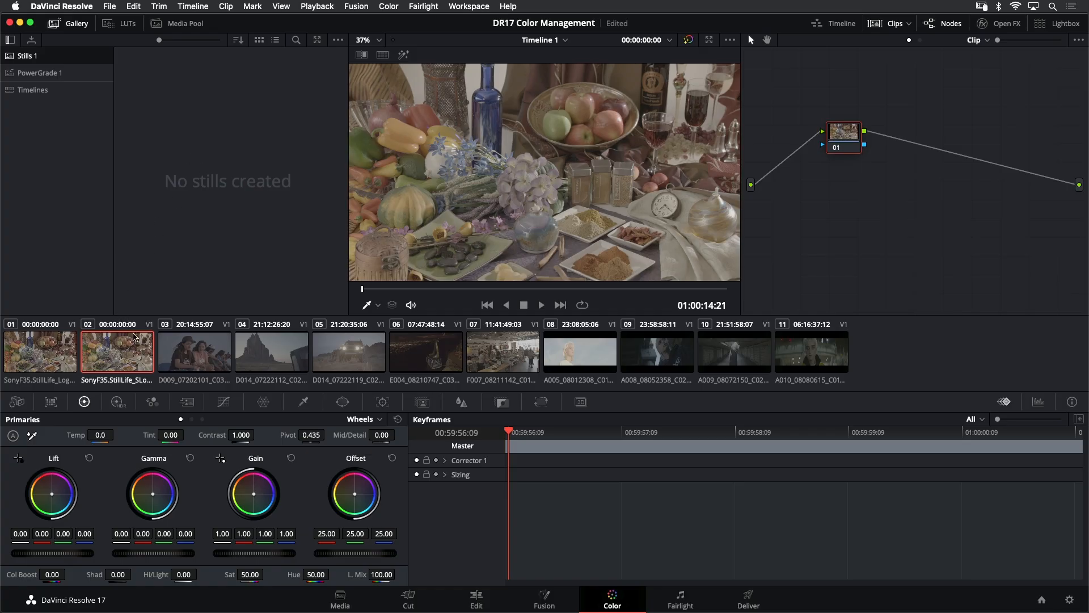
Set the second clip's input color space to S-Gamut3.Cine/S-Log3
right_click(118, 350)
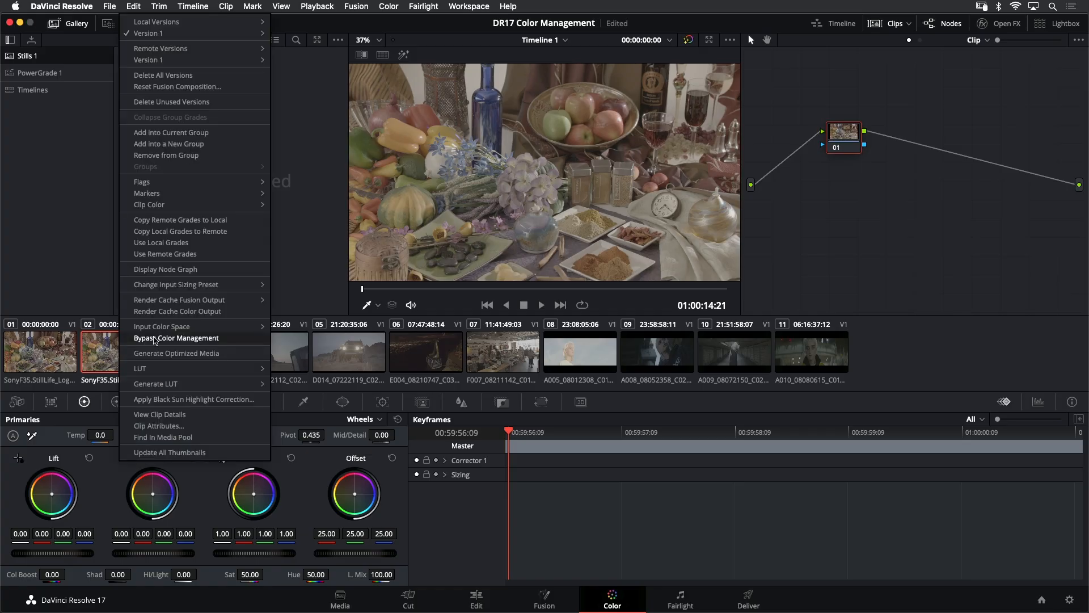
mouse_move(209, 328)
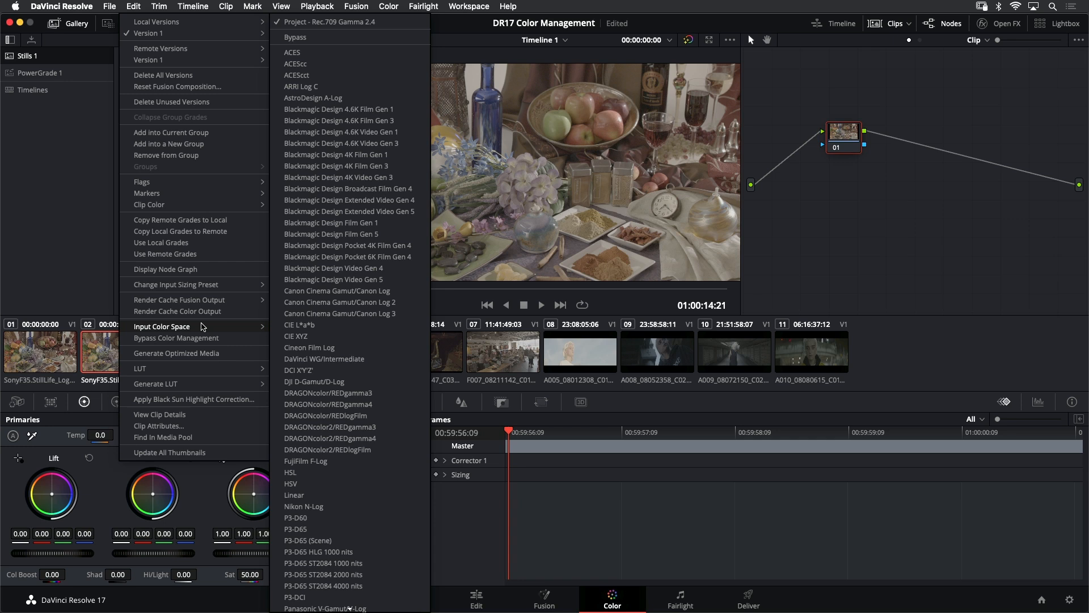
scroll(345, 331, down, 3)
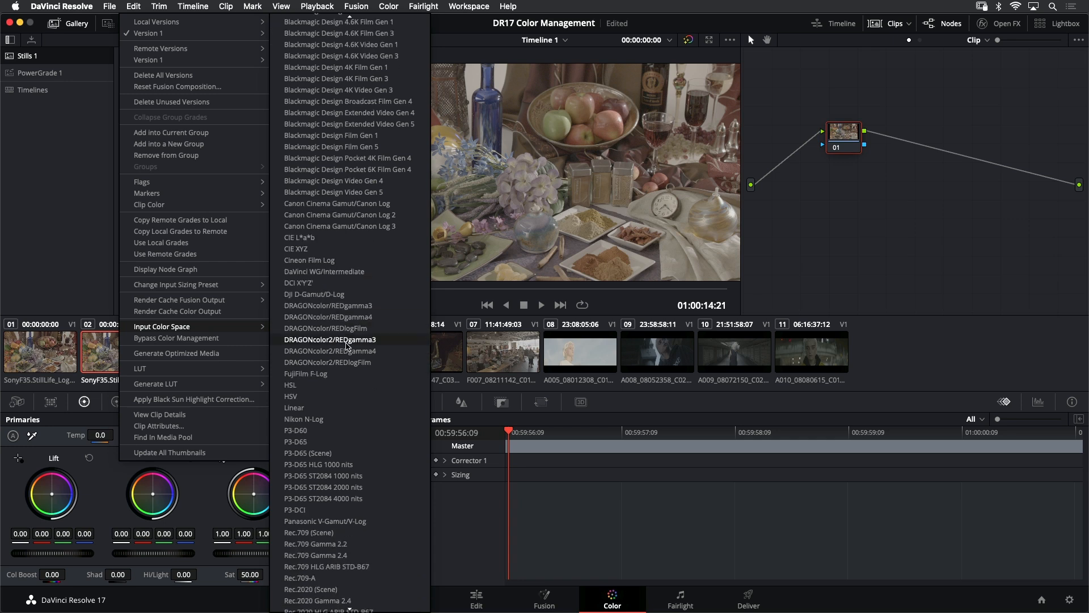
scroll(349, 341, down, 10)
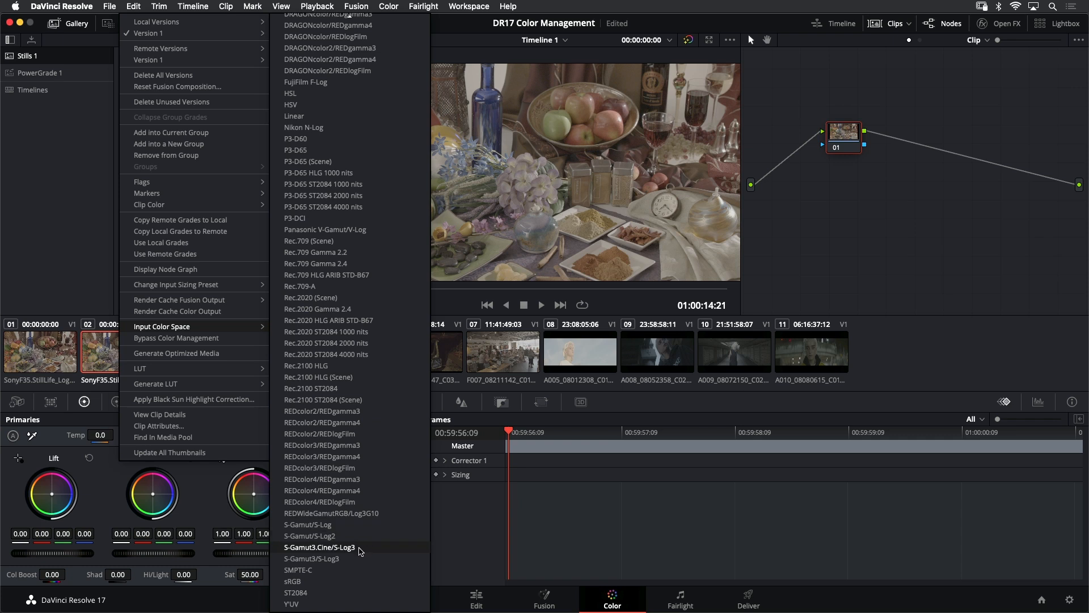
click(360, 549)
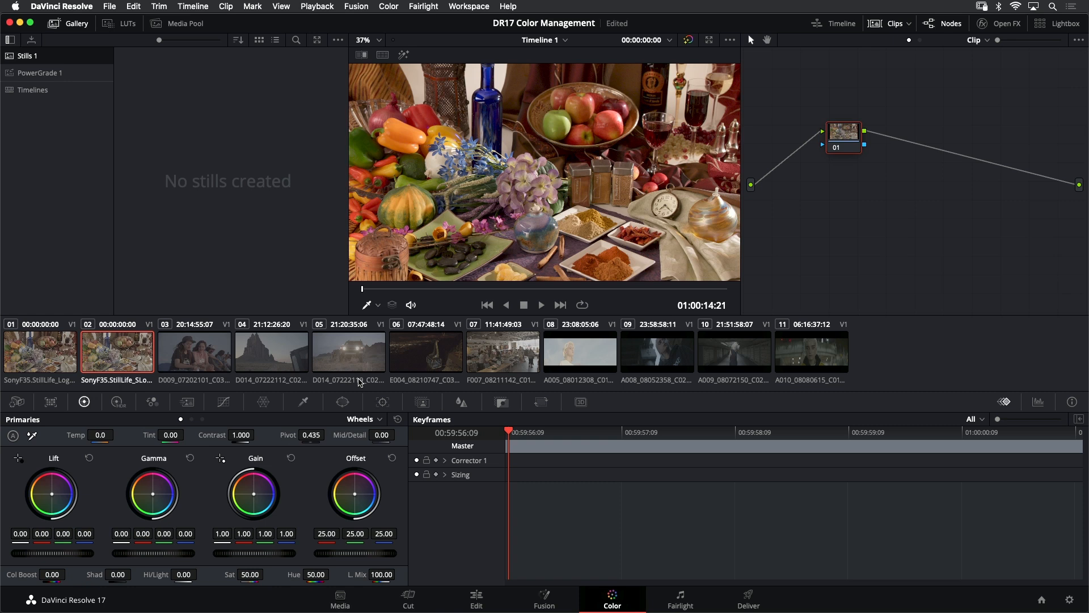
Set the first Sony F35 clip's input color space to ARRI Log C
click(49, 349)
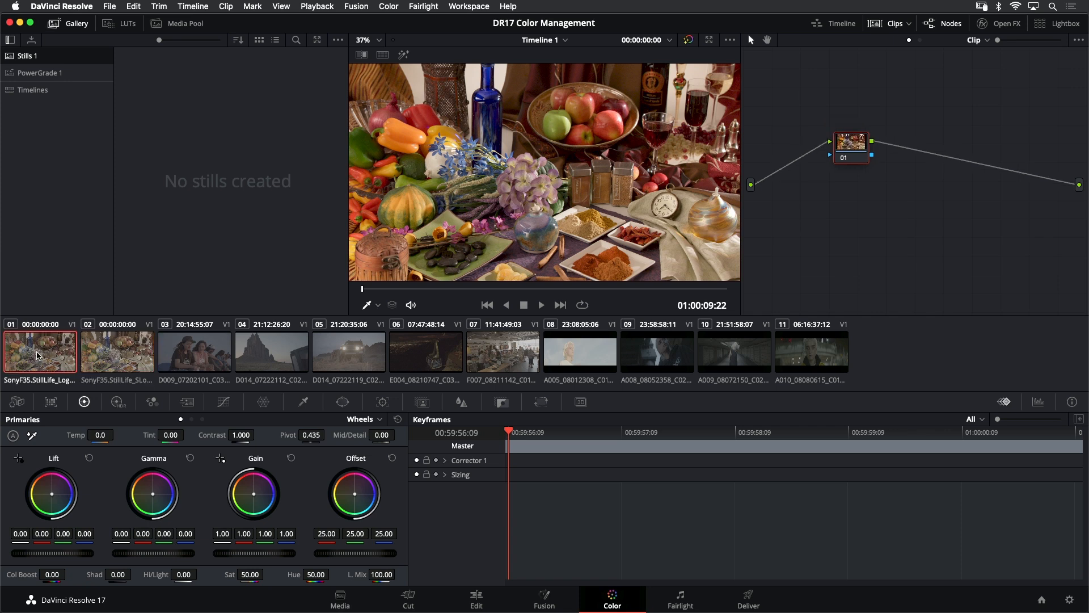
right_click(39, 355)
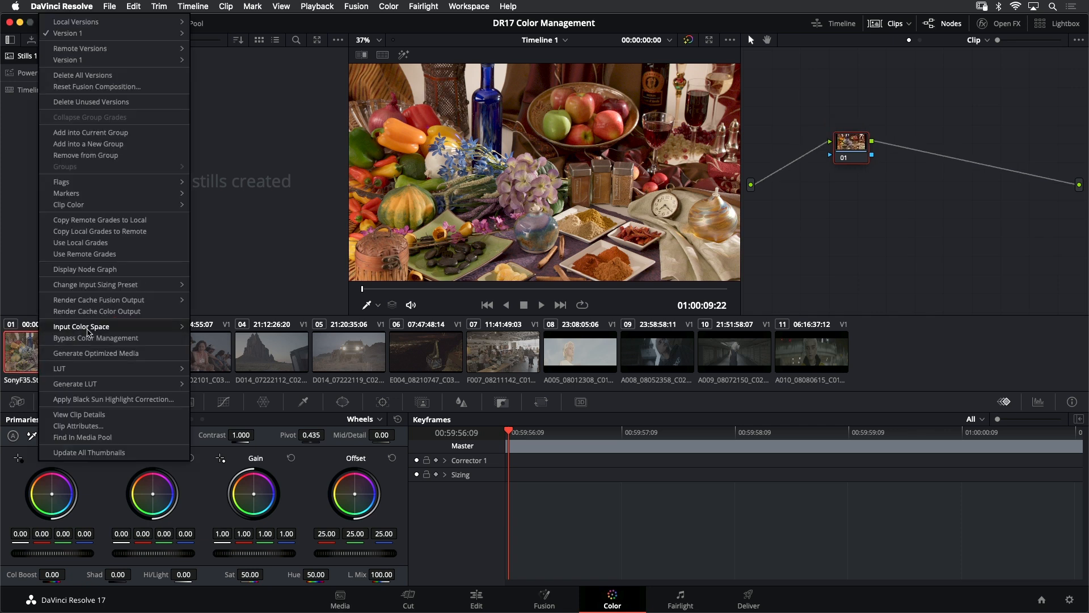
mouse_move(89, 329)
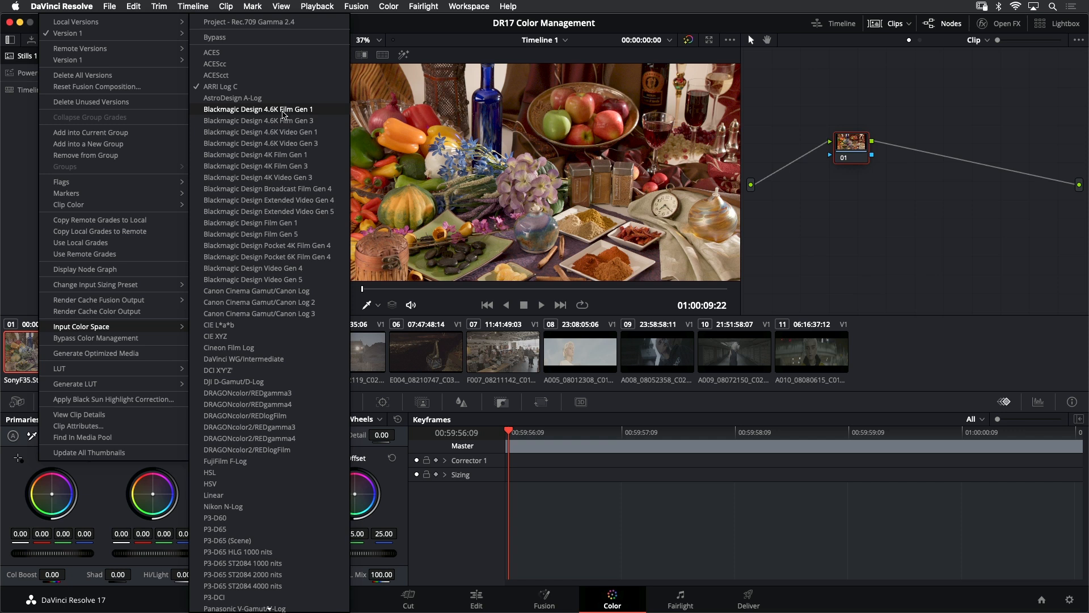
click(280, 88)
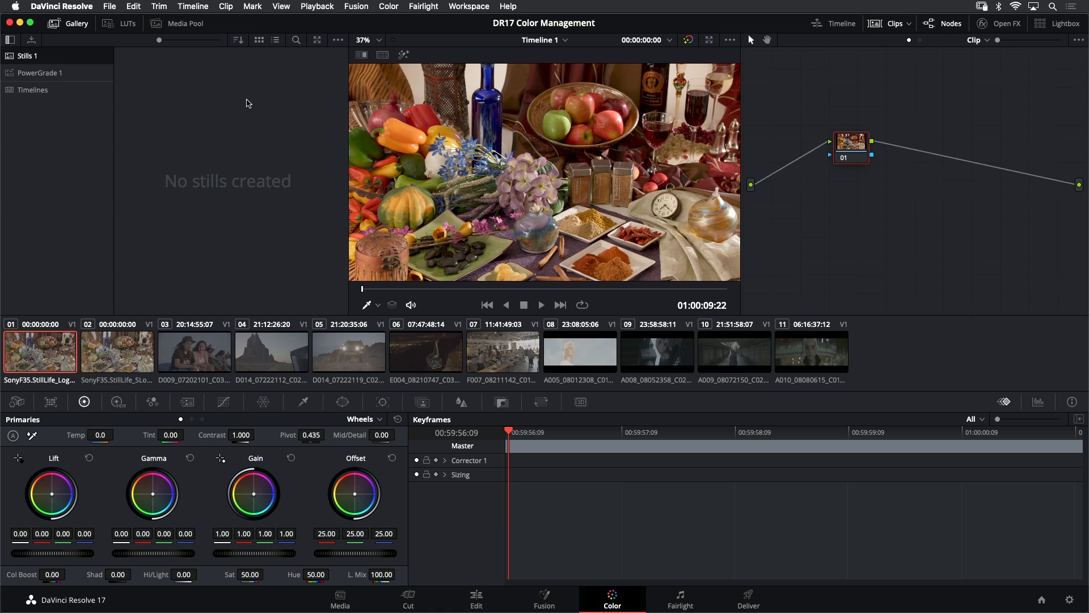
Select the third clip and check its context menu for an input color space option
click(200, 351)
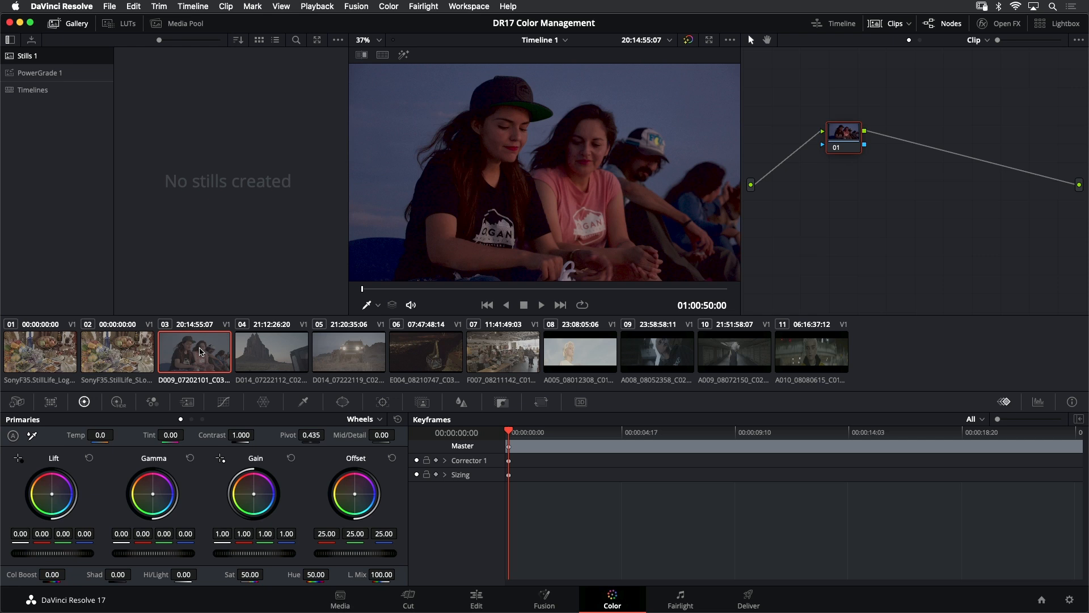
click(279, 355)
click(198, 355)
right_click(193, 355)
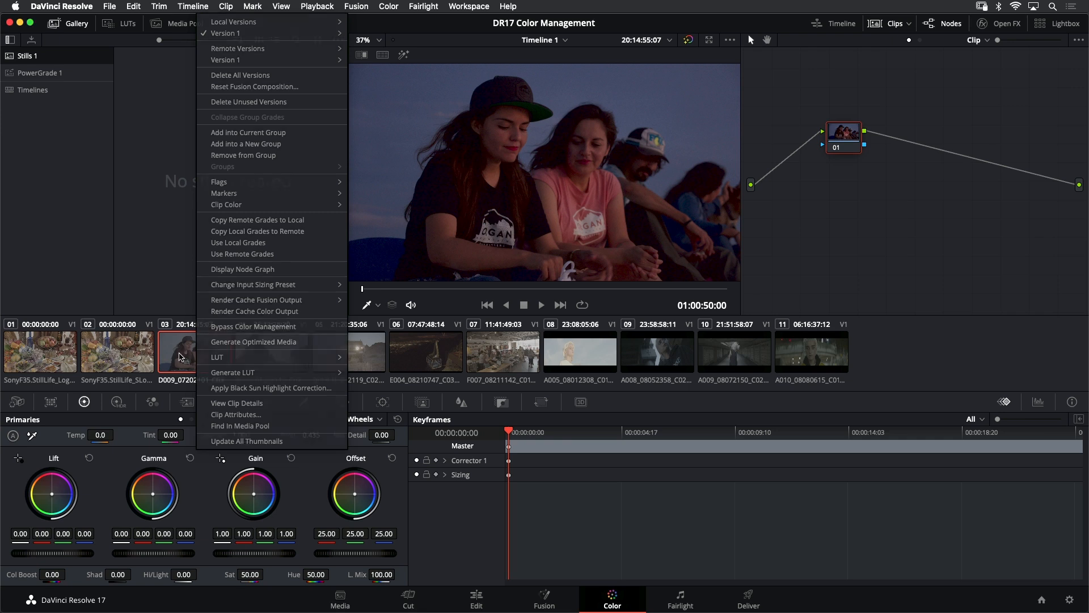
click(182, 352)
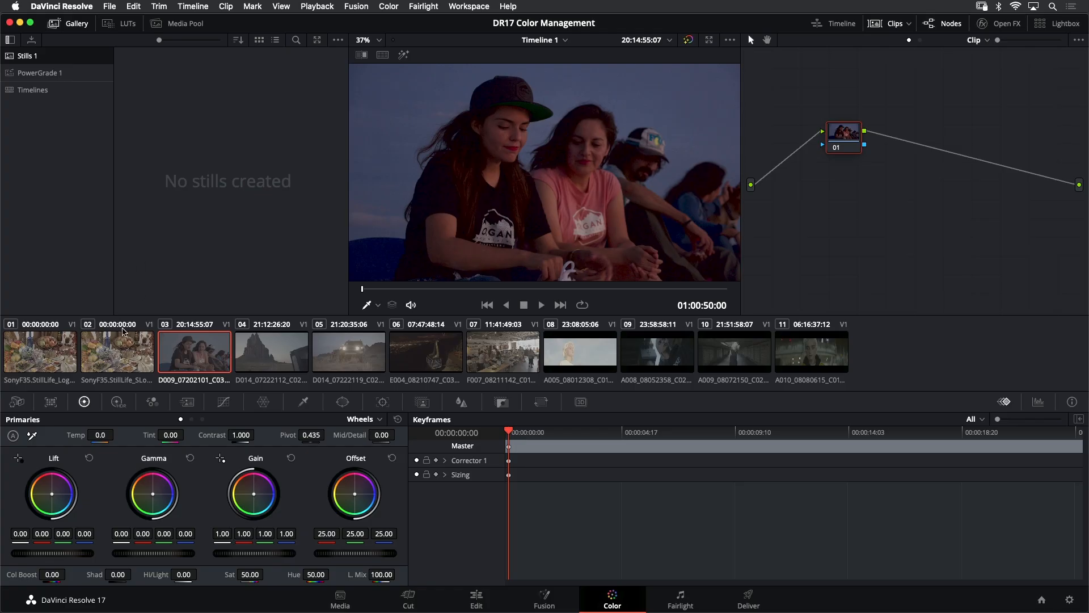
Select the second clip, open the project settings and change the color management preset to Custom
click(119, 351)
click(109, 7)
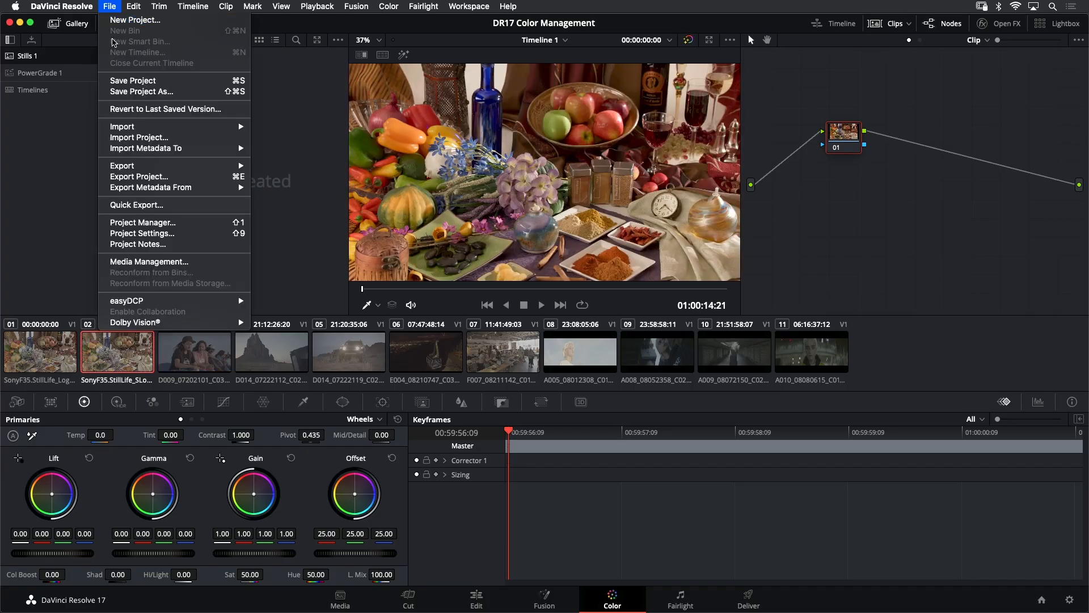
click(141, 233)
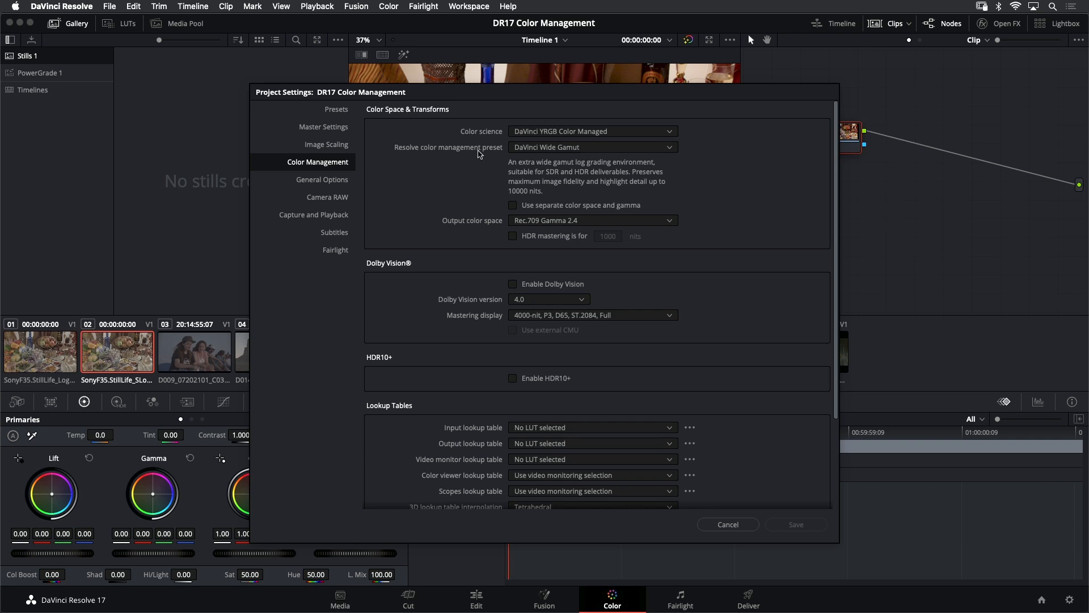
click(552, 150)
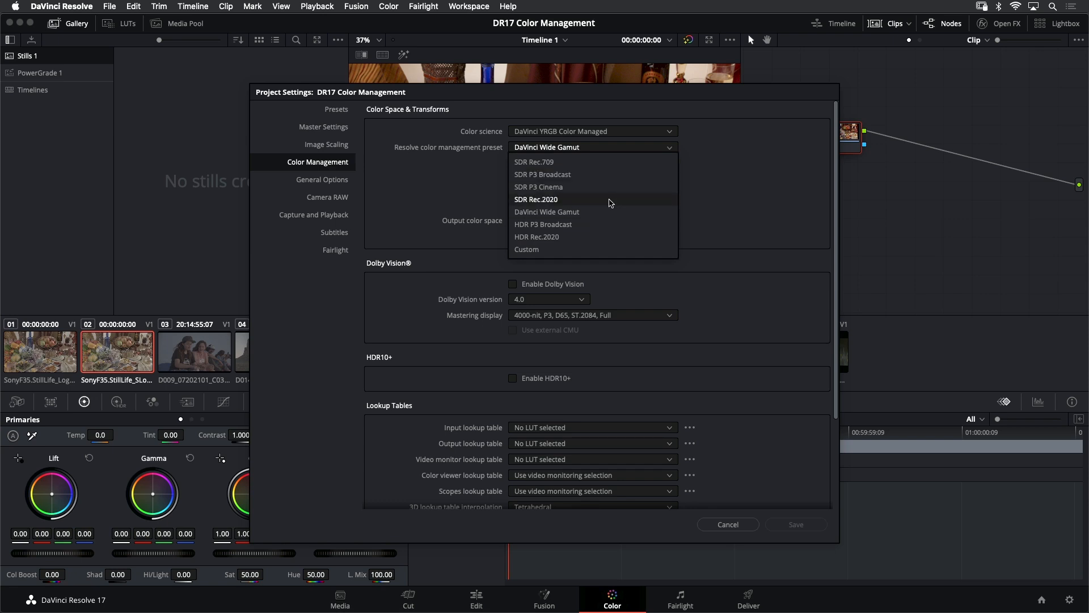
click(576, 249)
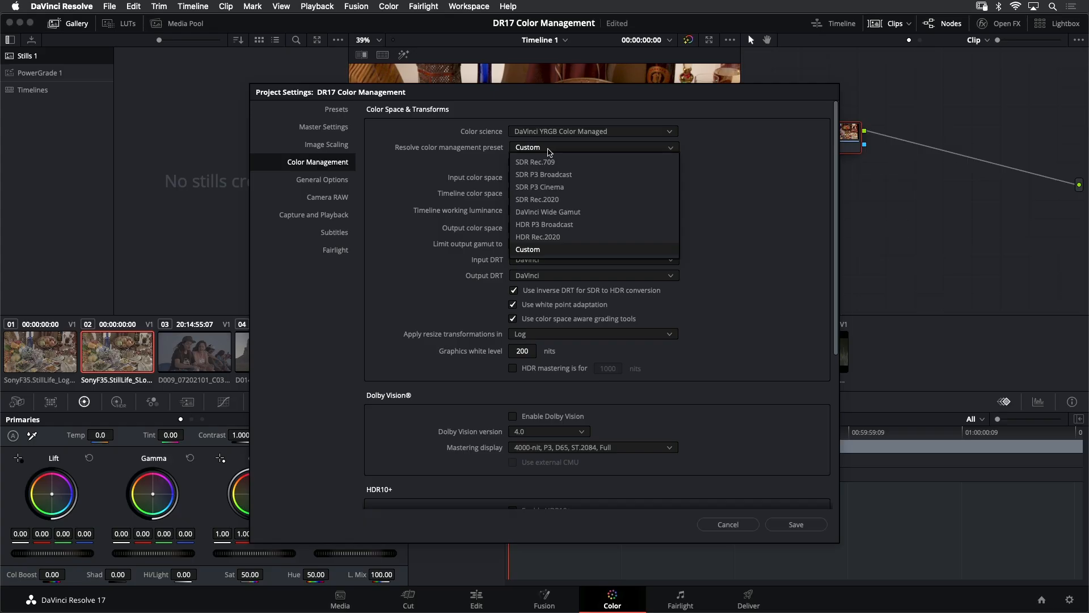
click(546, 152)
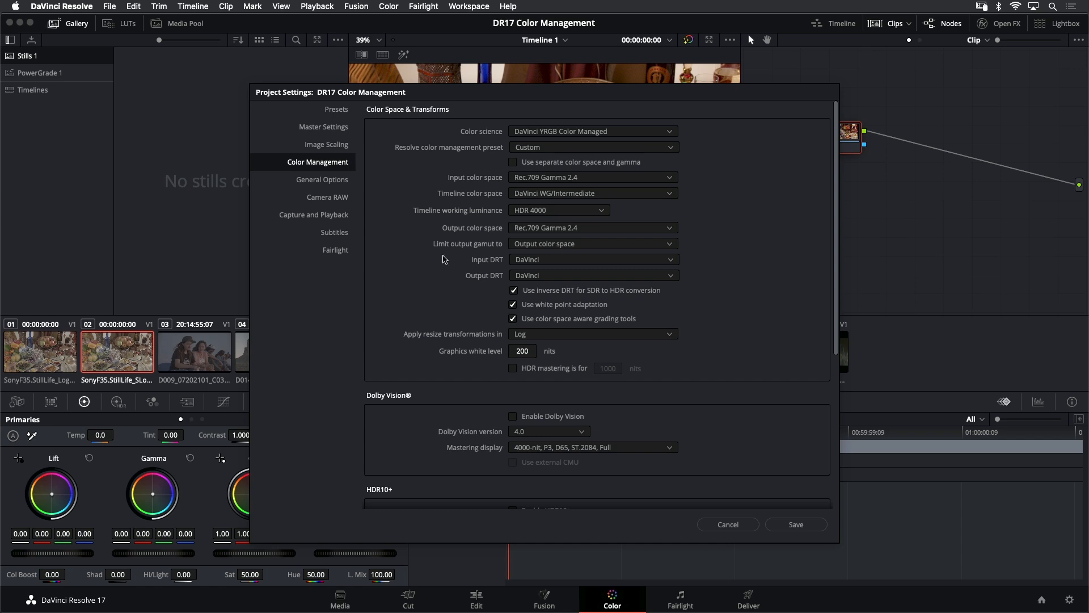
Set the project's input color space to ARRI Log C
click(545, 178)
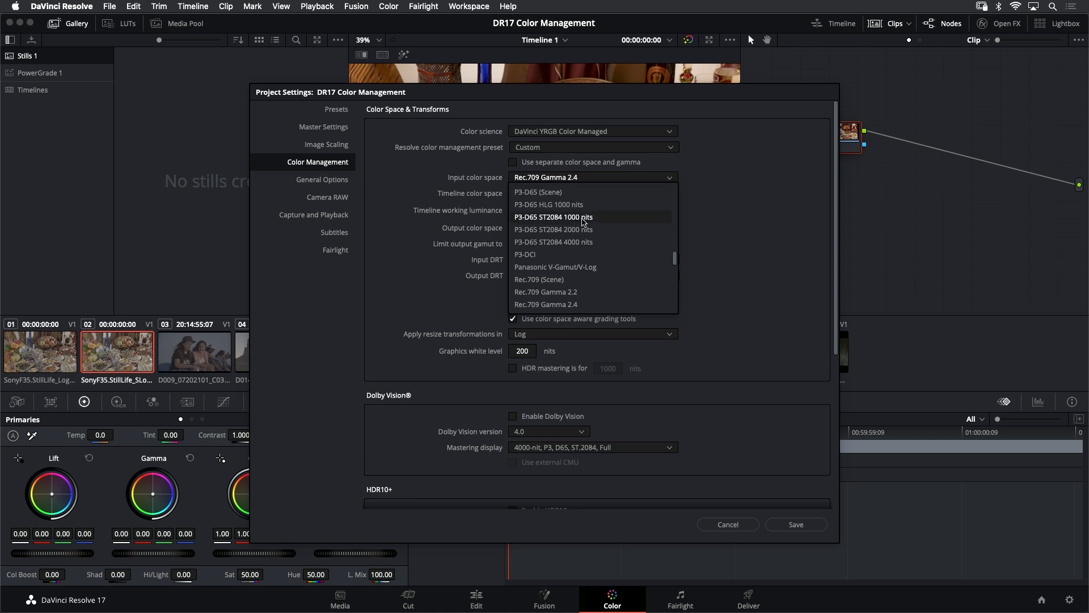
scroll(579, 221, up, 10)
click(567, 243)
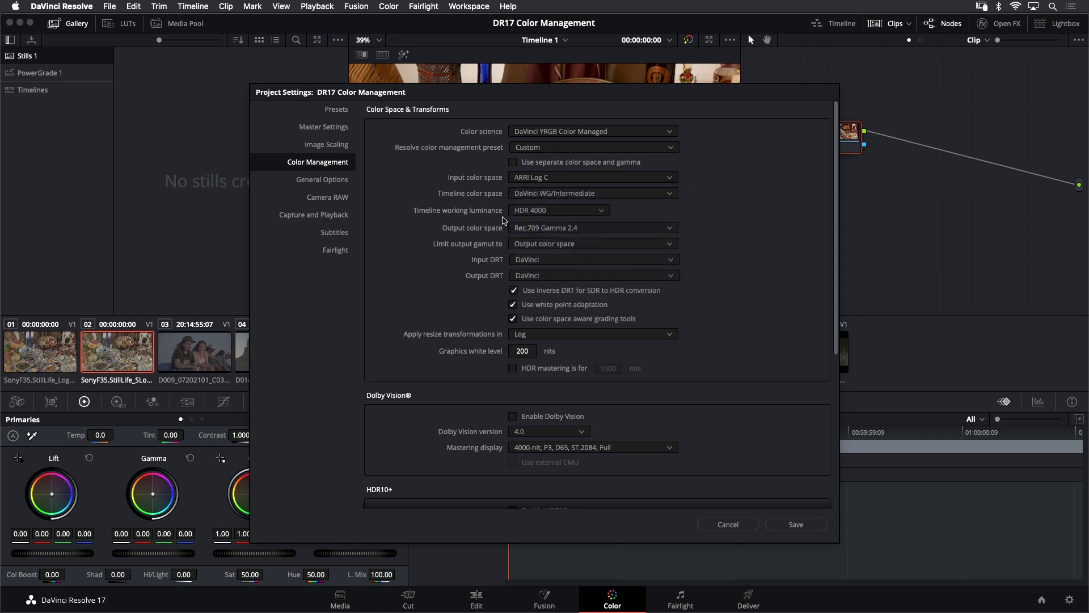